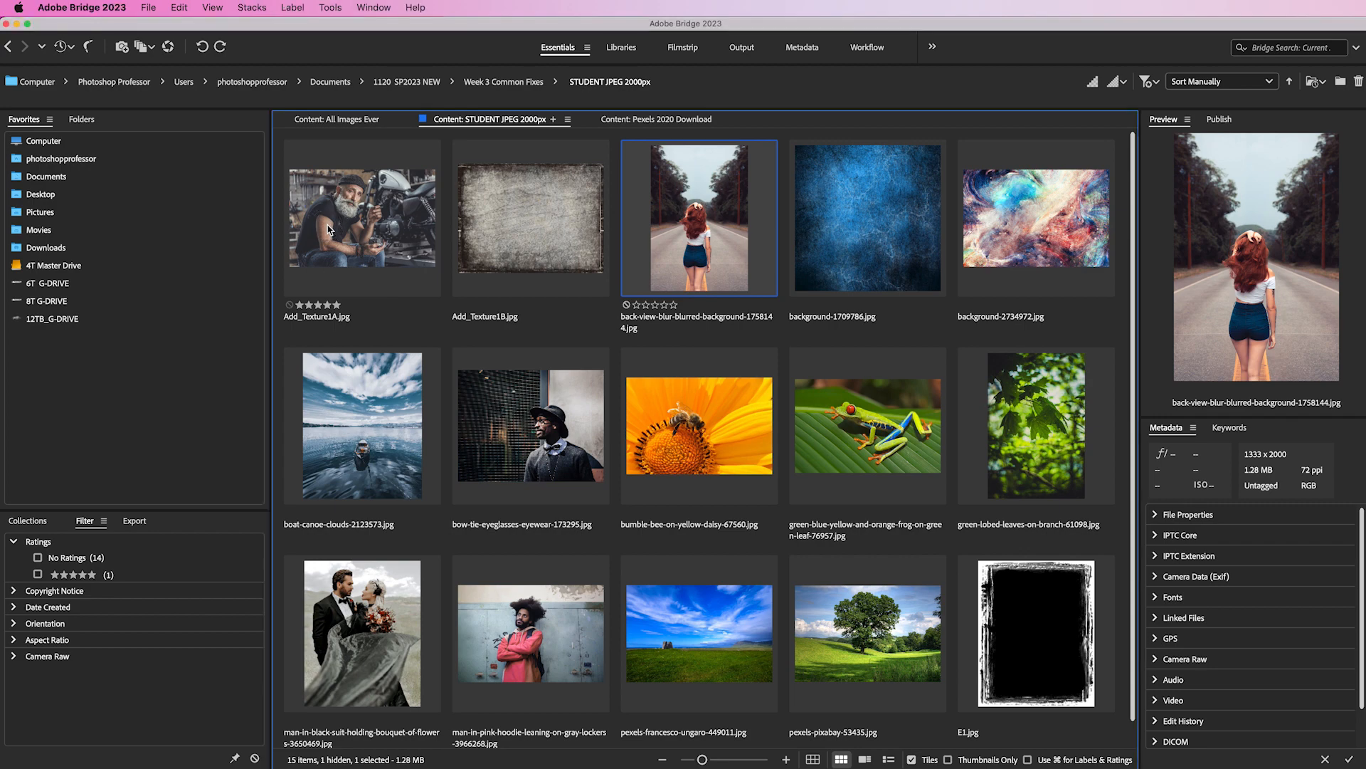
Load Add_Texture1A.jpg and Add_Texture1B.jpg from Bridge into one Photoshop document as layers, and check the texture beneath the portrait.
{"action": "left_click", "coordinate": [333, 226]}
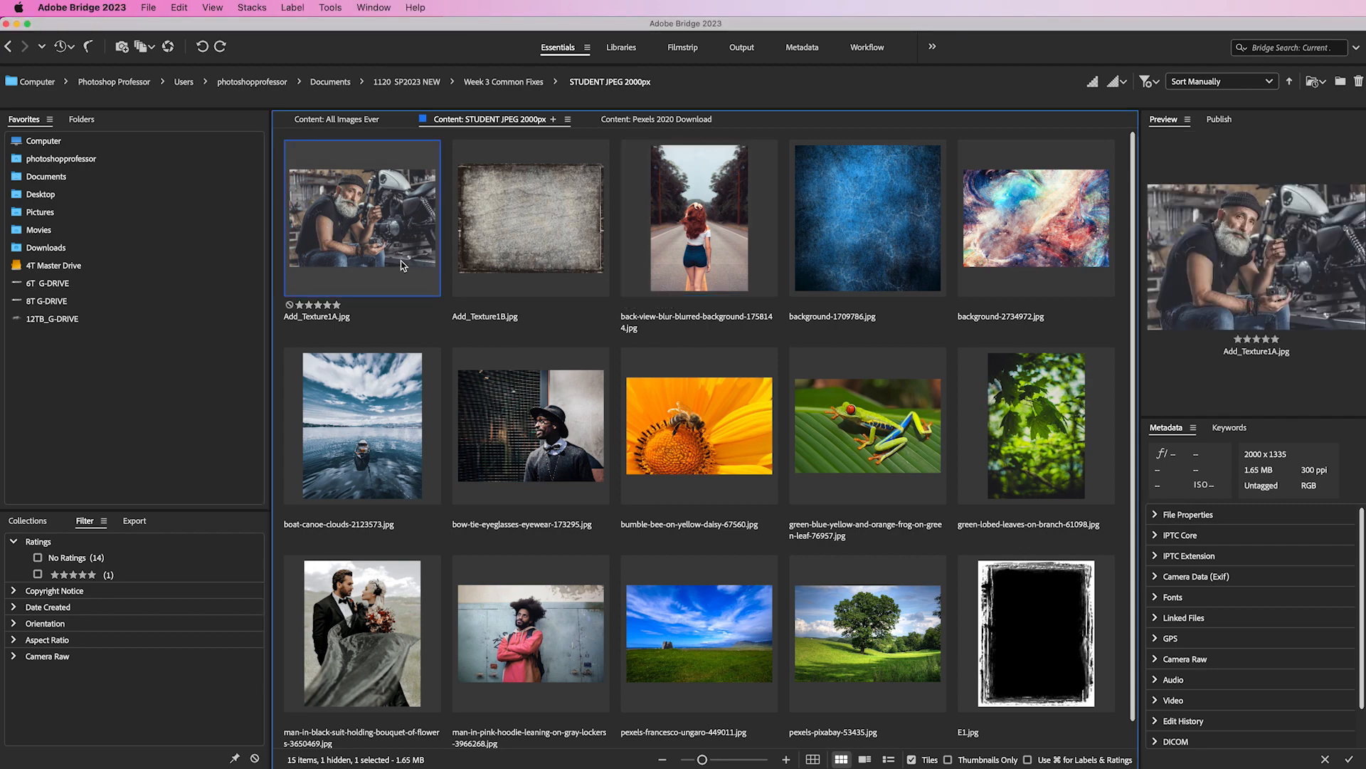
{"action": "left_click", "coordinate": [543, 225]}
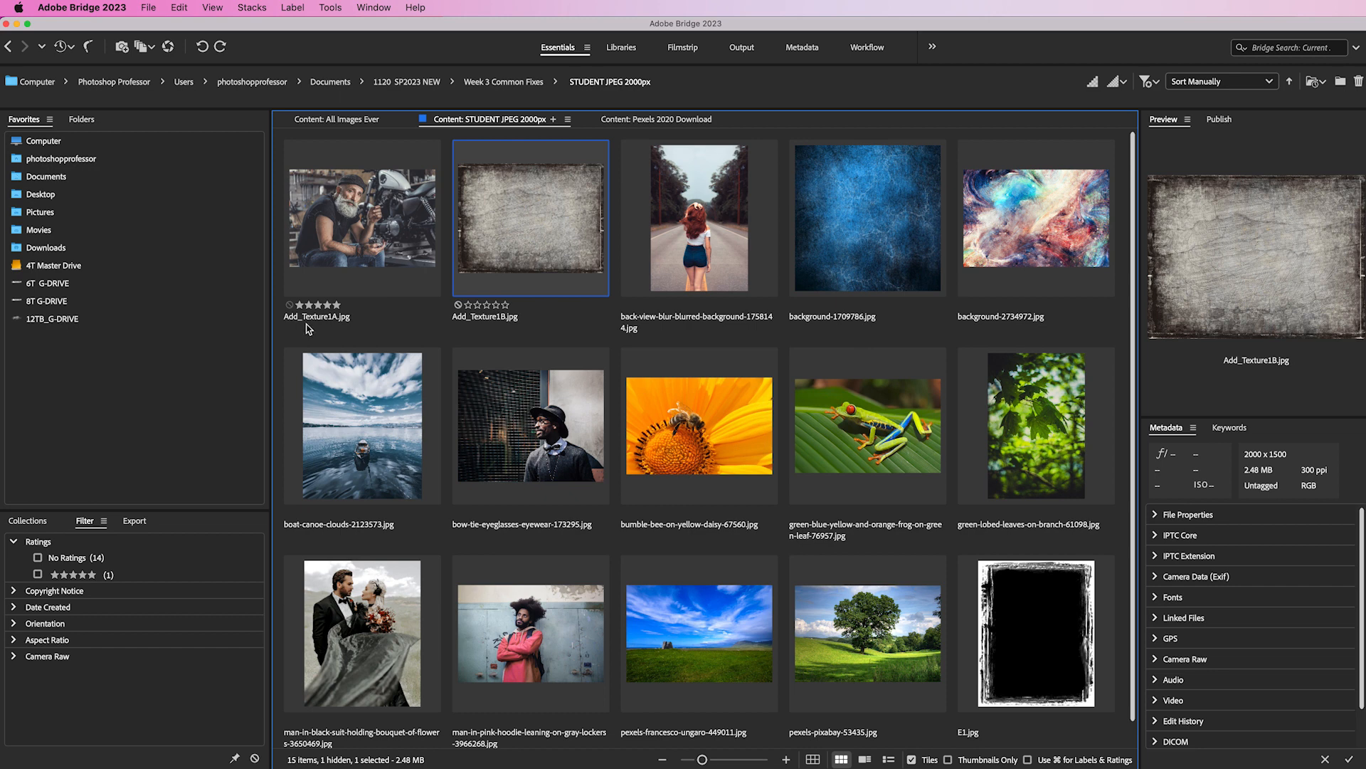
{"action": "left_click", "coordinate": [358, 231], "text": "super"}
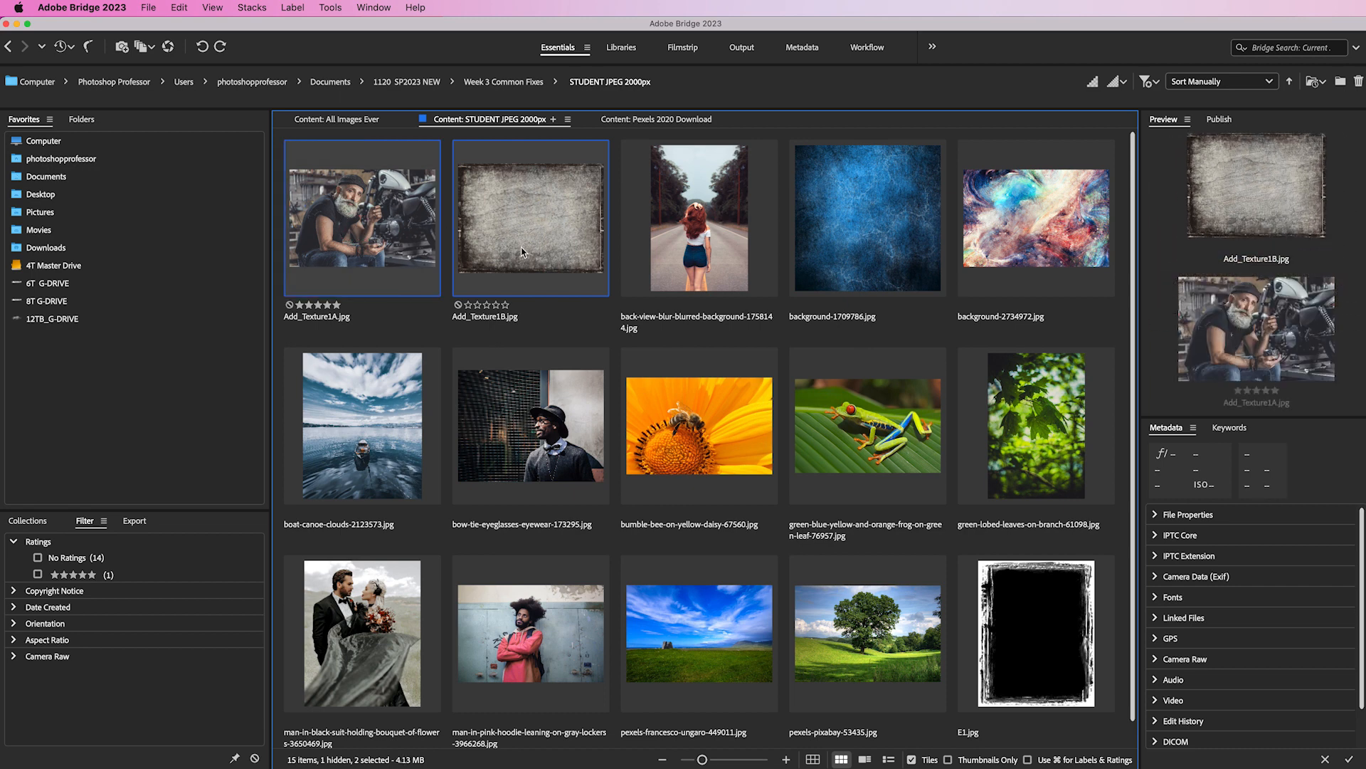
{"action": "left_click", "coordinate": [331, 7]}
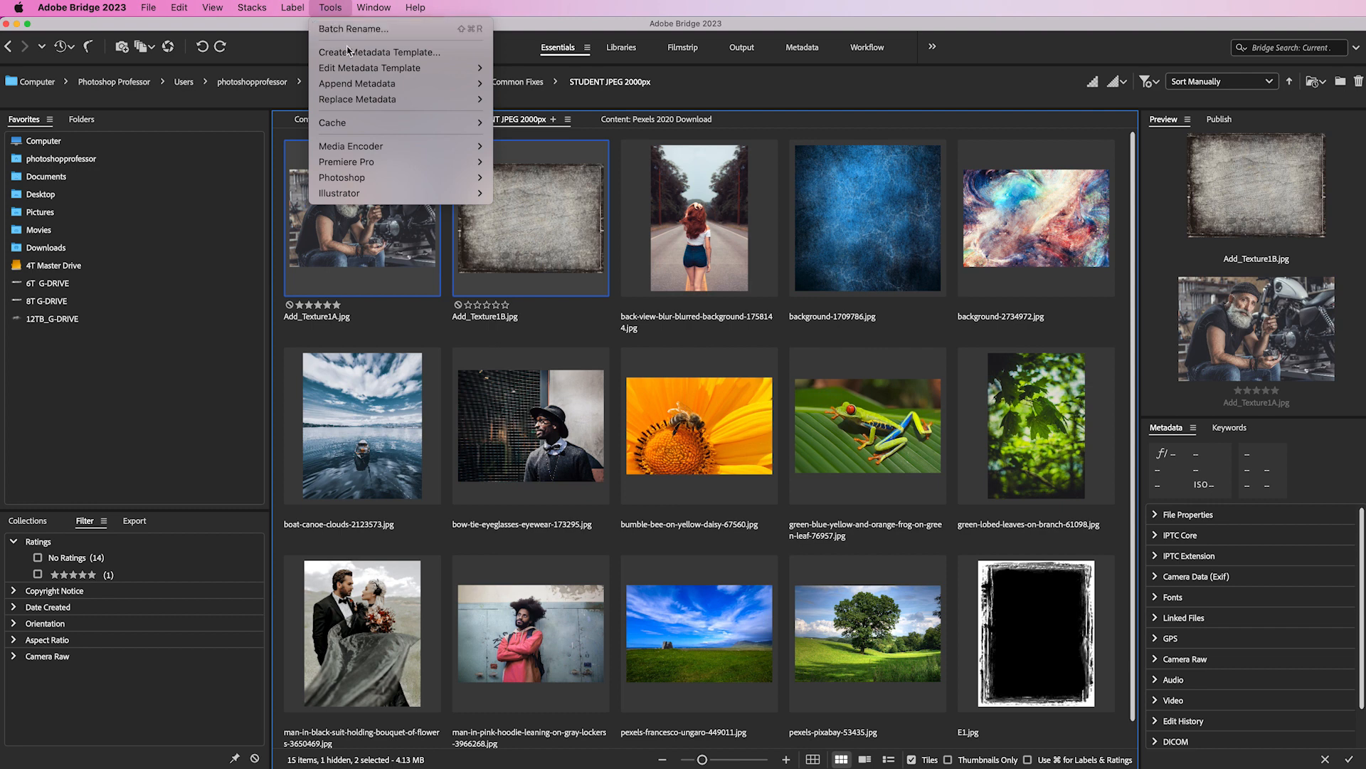
{"action": "mouse_move", "coordinate": [403, 183]}
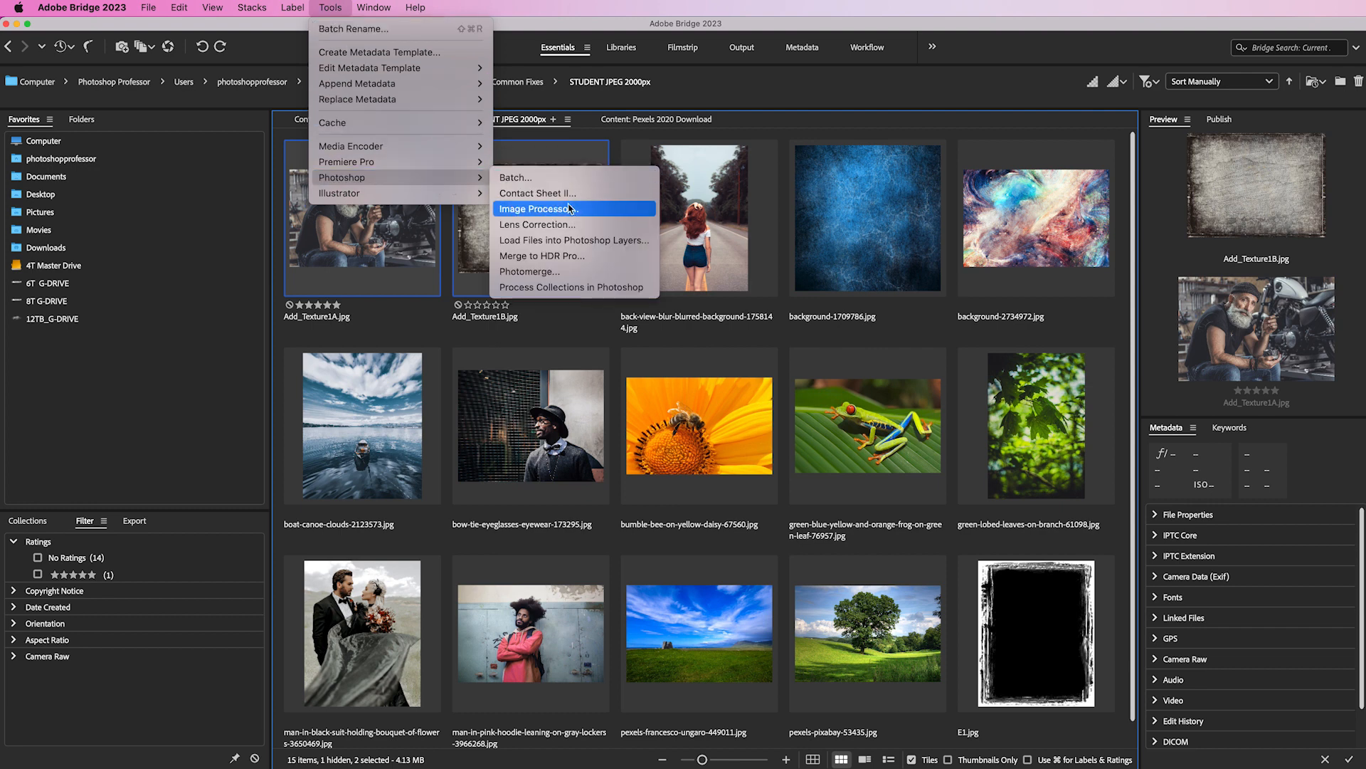
{"action": "left_click", "coordinate": [649, 241]}
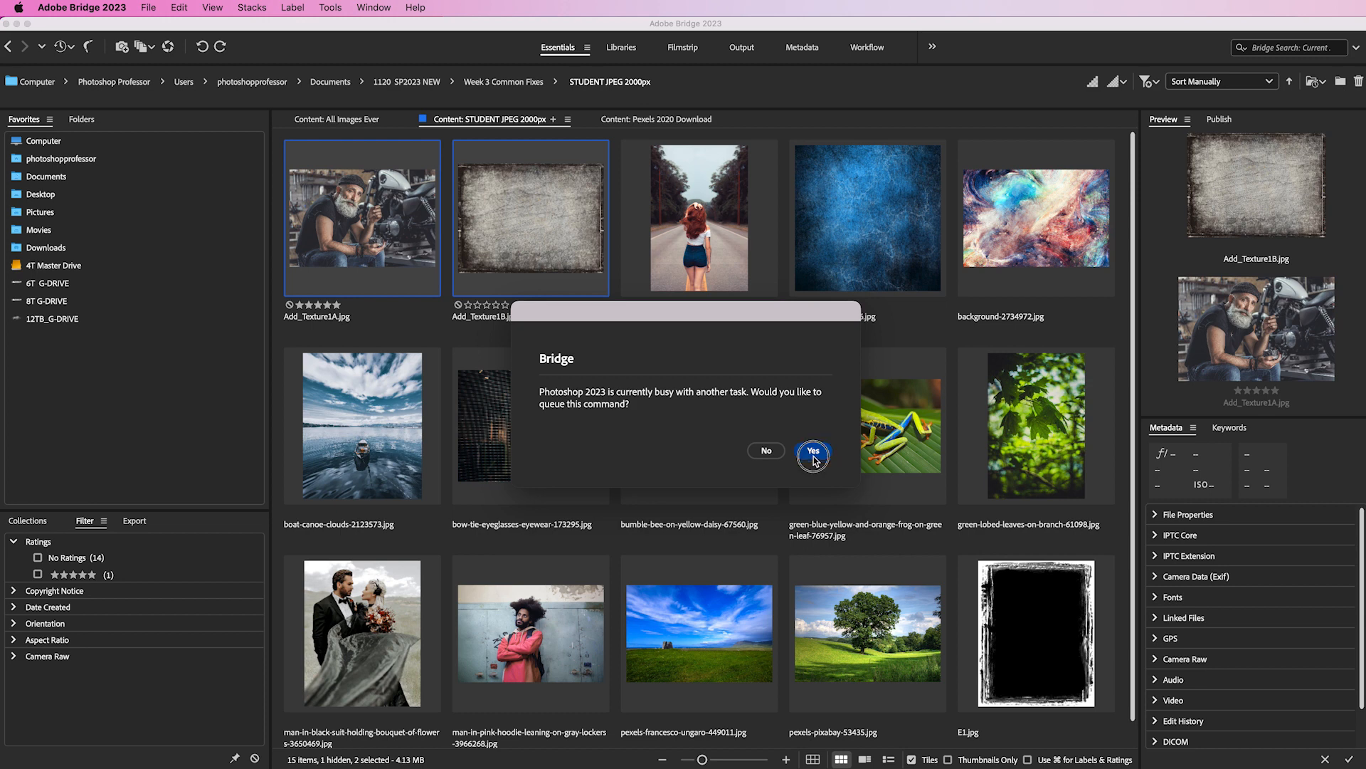
{"action": "left_click", "coordinate": [814, 453]}
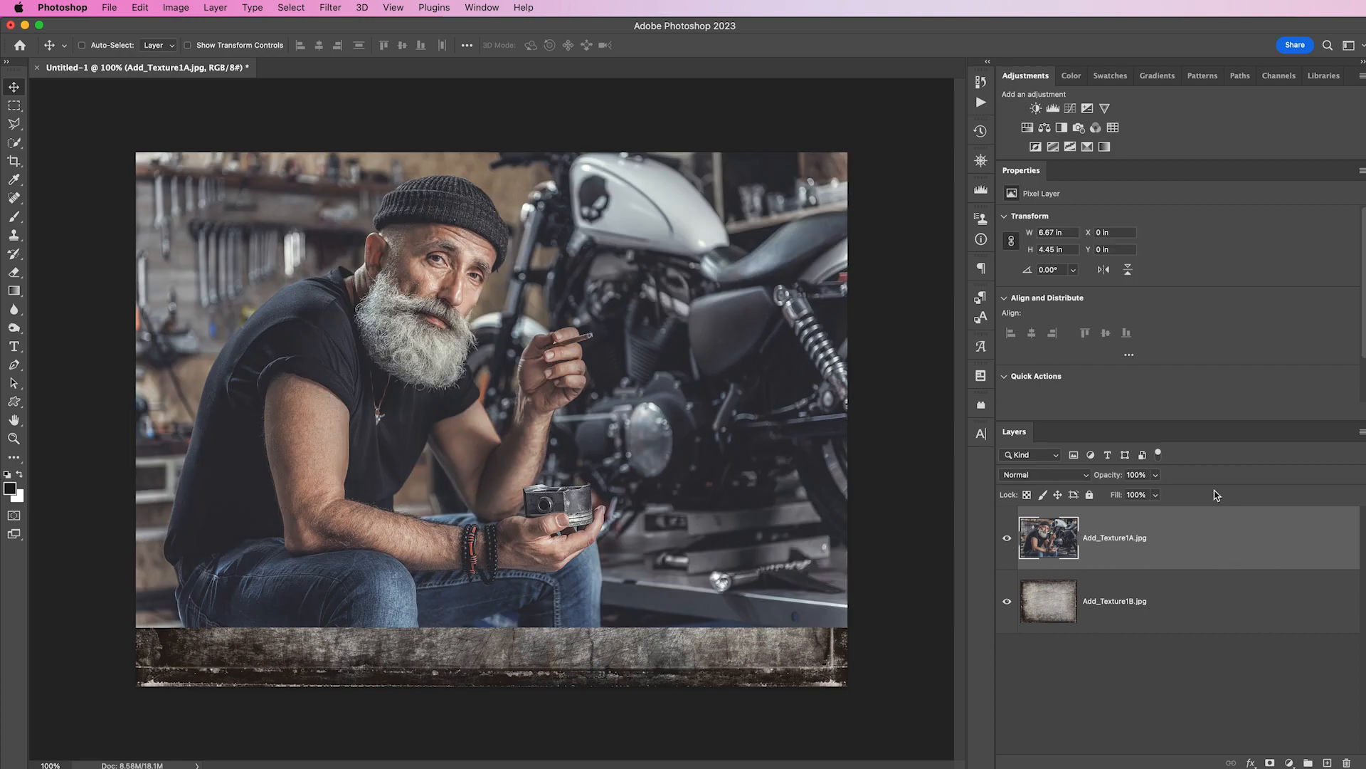
{"action": "left_click", "coordinate": [1007, 539]}
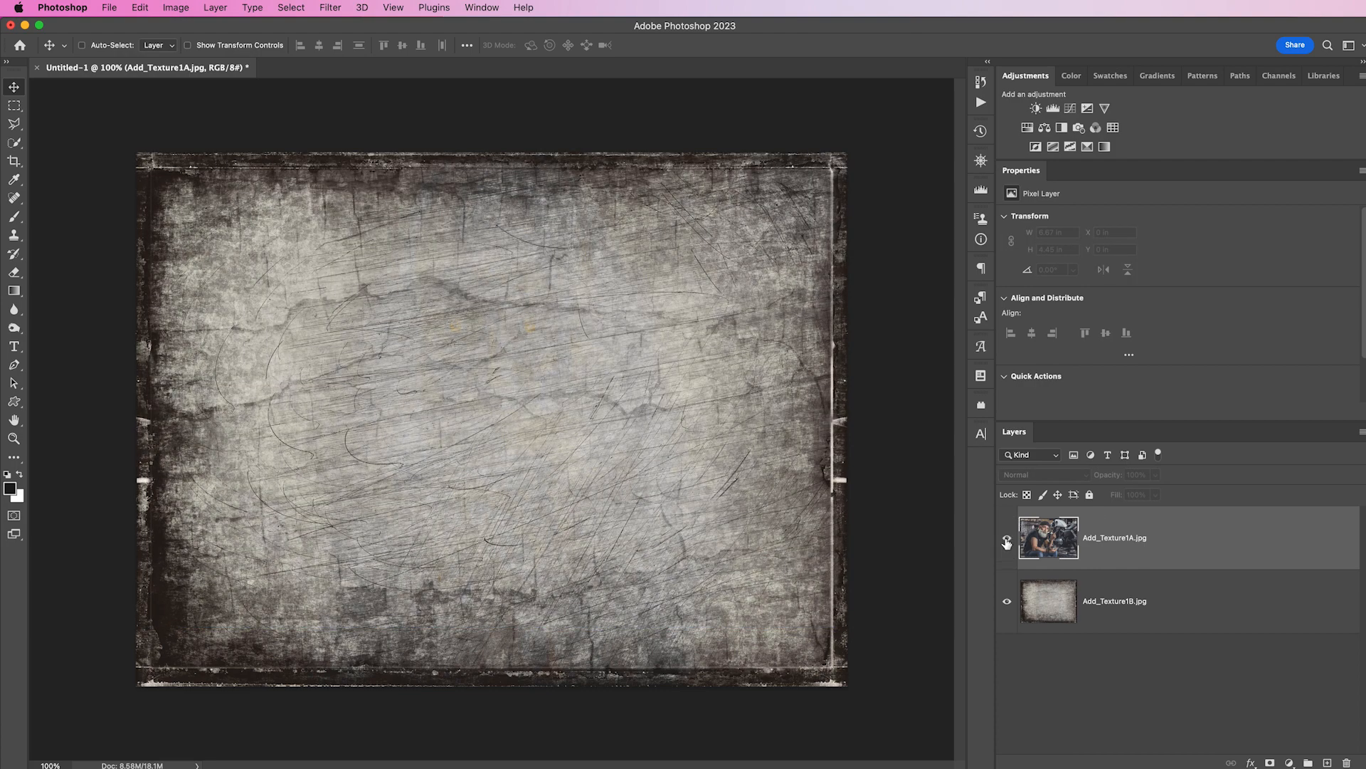
{"action": "left_click", "coordinate": [1006, 541]}
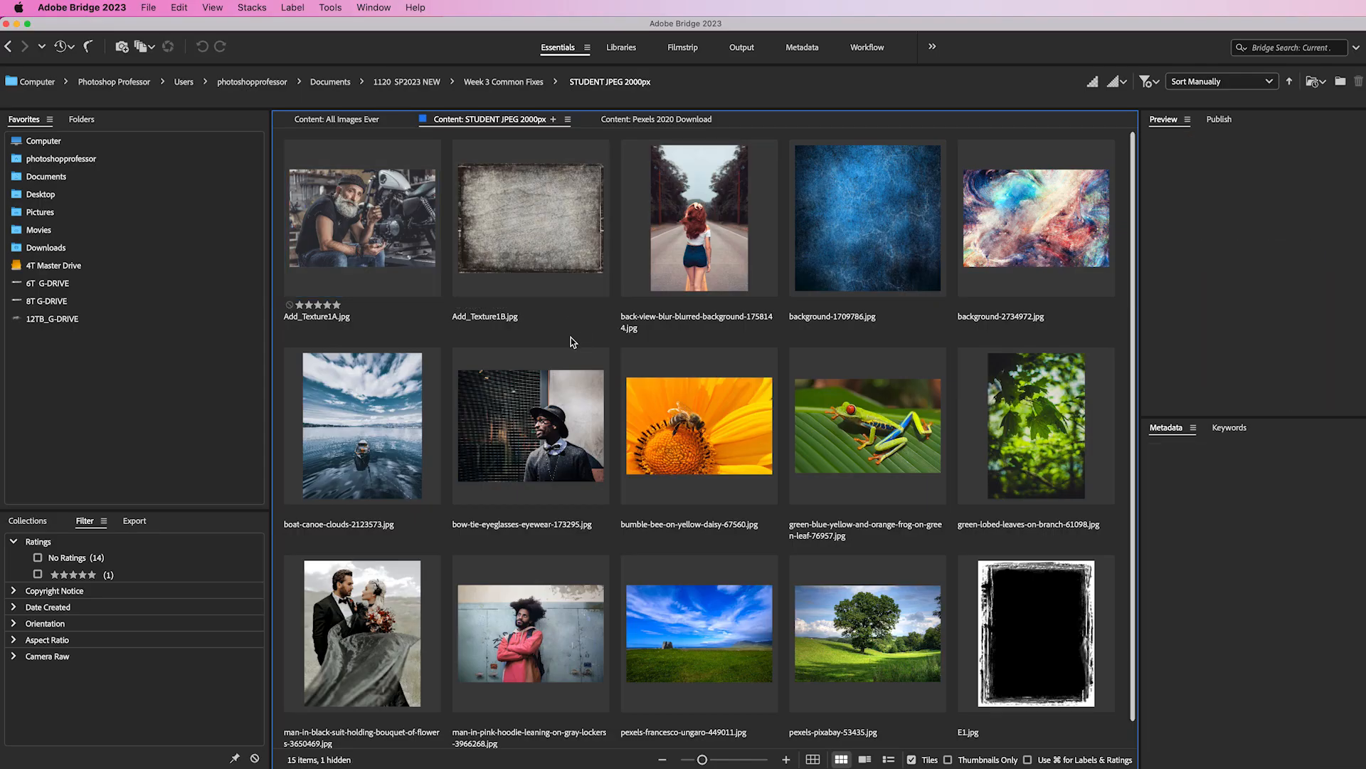
Switch to Bridge and open Add_Texture1A.jpg and Add_Texture1B.jpg in Photoshop as separate documents.
{"action": "left_click", "coordinate": [552, 255]}
{"action": "left_click", "coordinate": [388, 228], "text": "super"}
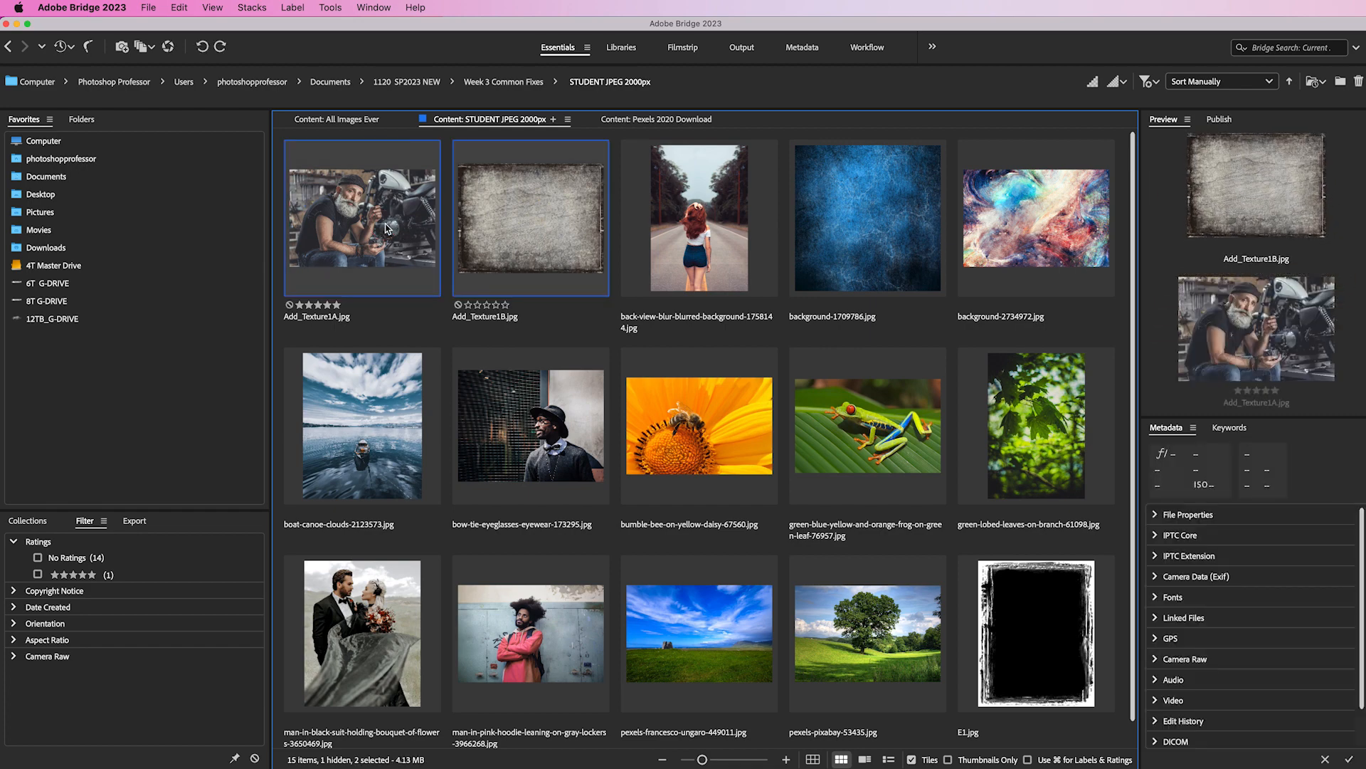
{"action": "double_click", "coordinate": [388, 227]}
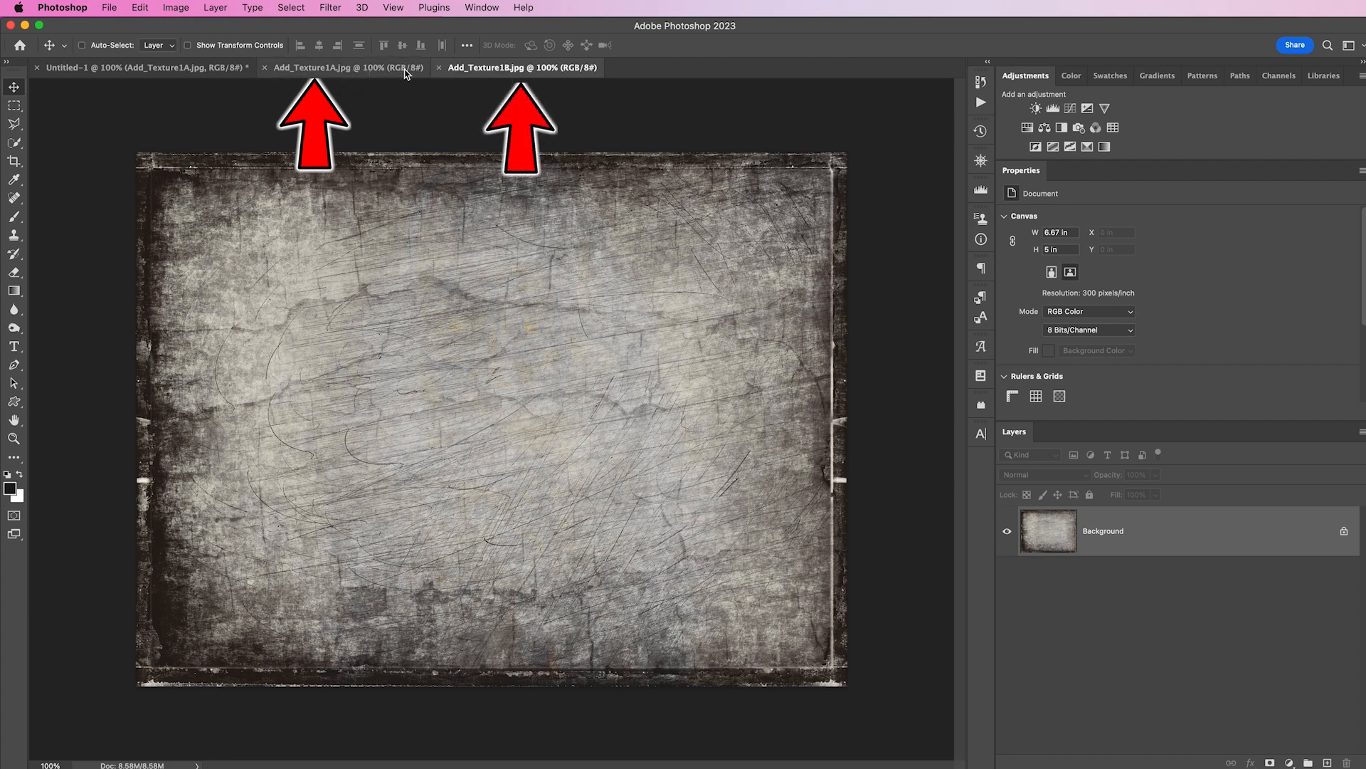
Copy the texture from Add_Texture1B.jpg into the Add_Texture1A.jpg document and move it to about X -0.24 in, Y -0.17 in.
{"action": "left_click", "coordinate": [377, 69]}
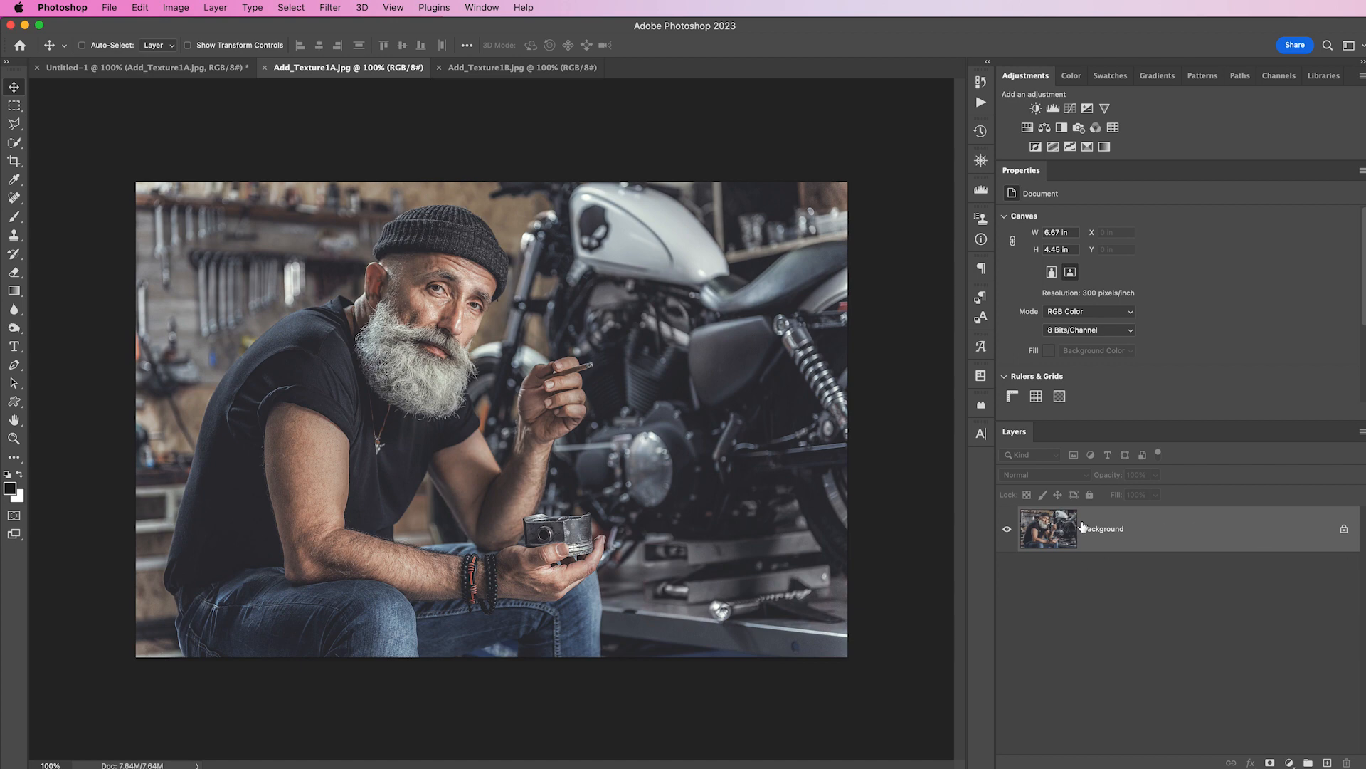
{"action": "left_click", "coordinate": [496, 72]}
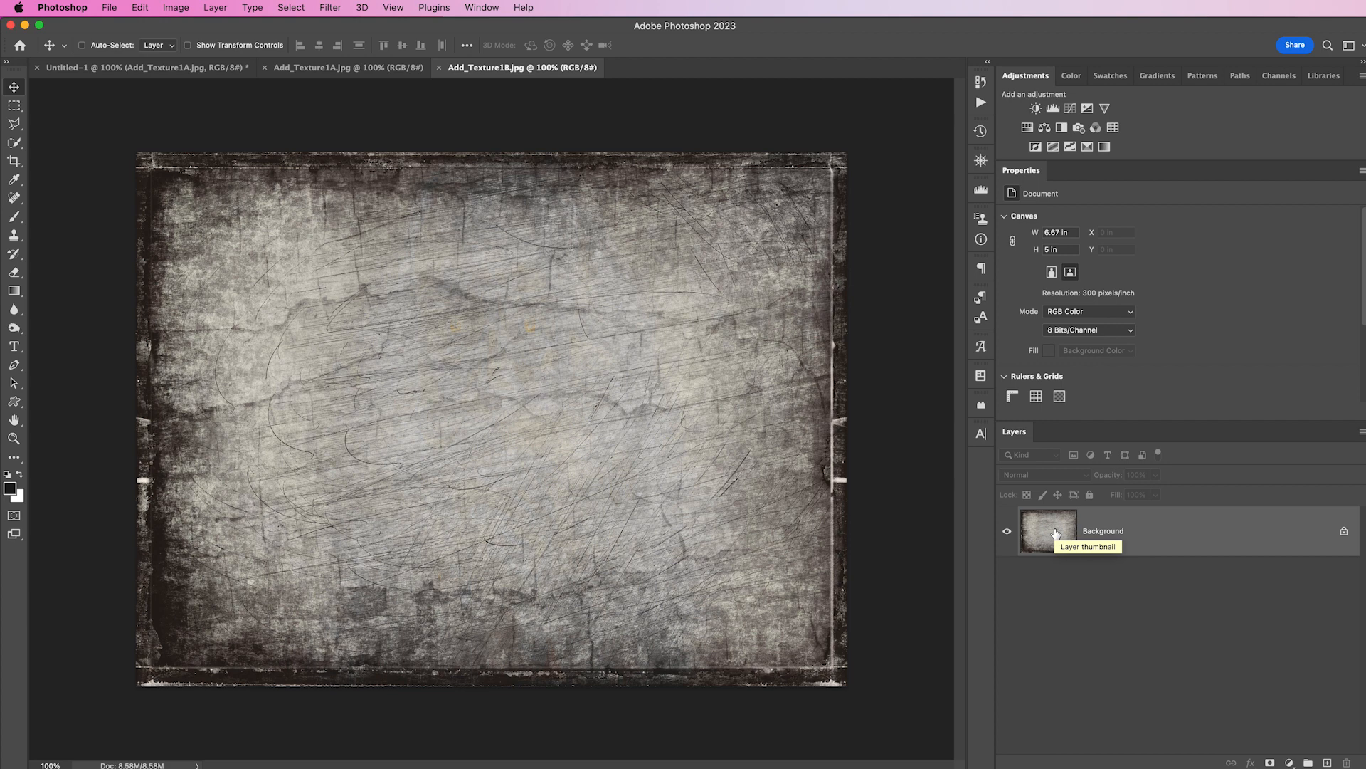
{"action": "left_click", "coordinate": [1056, 532]}
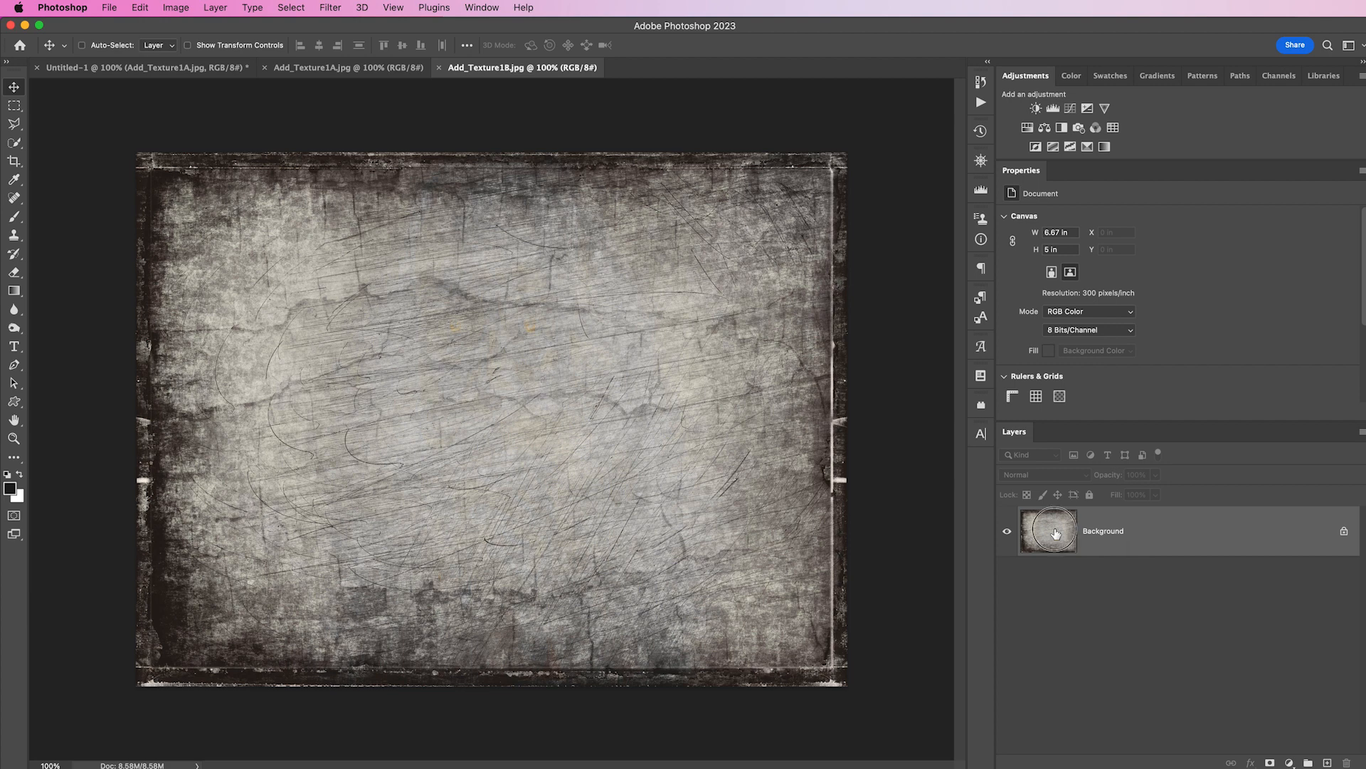
{"action": "left_click_drag", "start_coordinate": [1055, 532], "coordinate": [437, 461]}
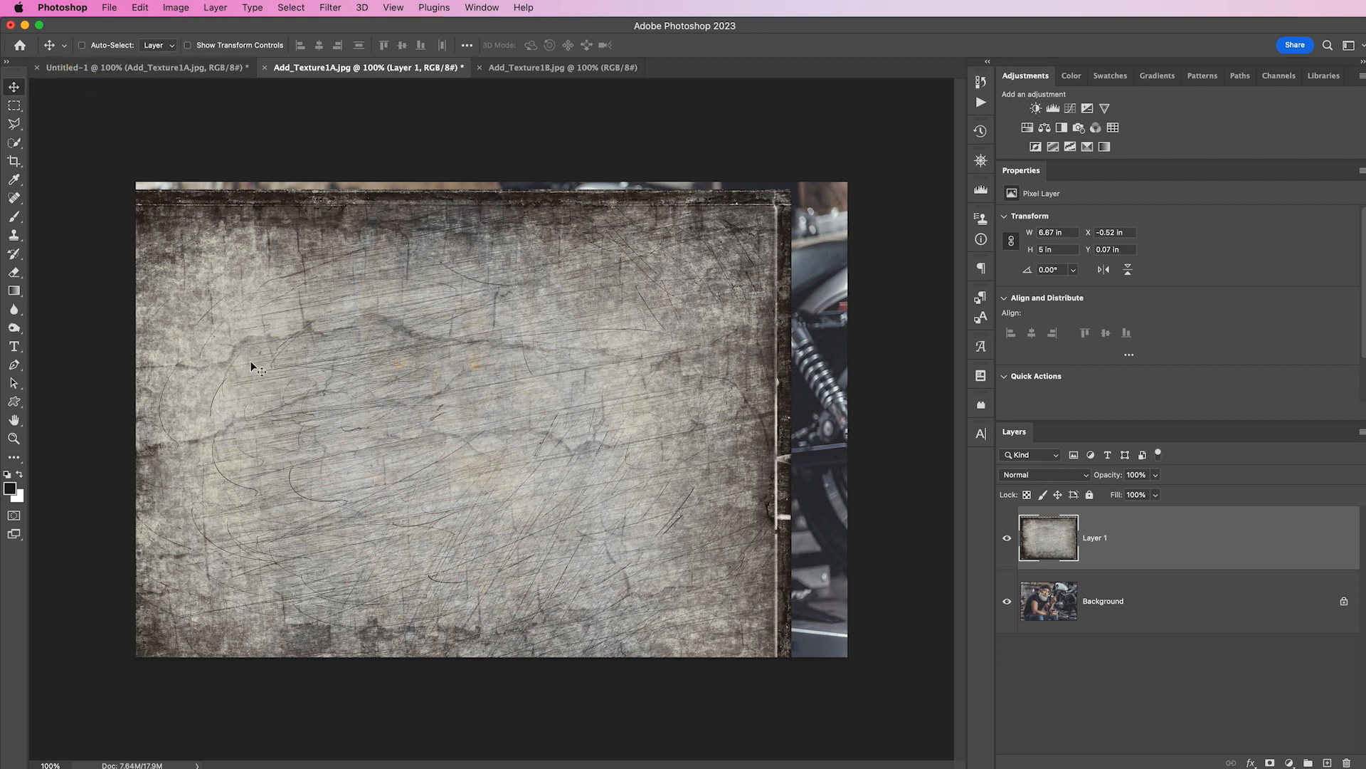
{"action": "left_click_drag", "start_coordinate": [250, 364], "coordinate": [307, 298]}
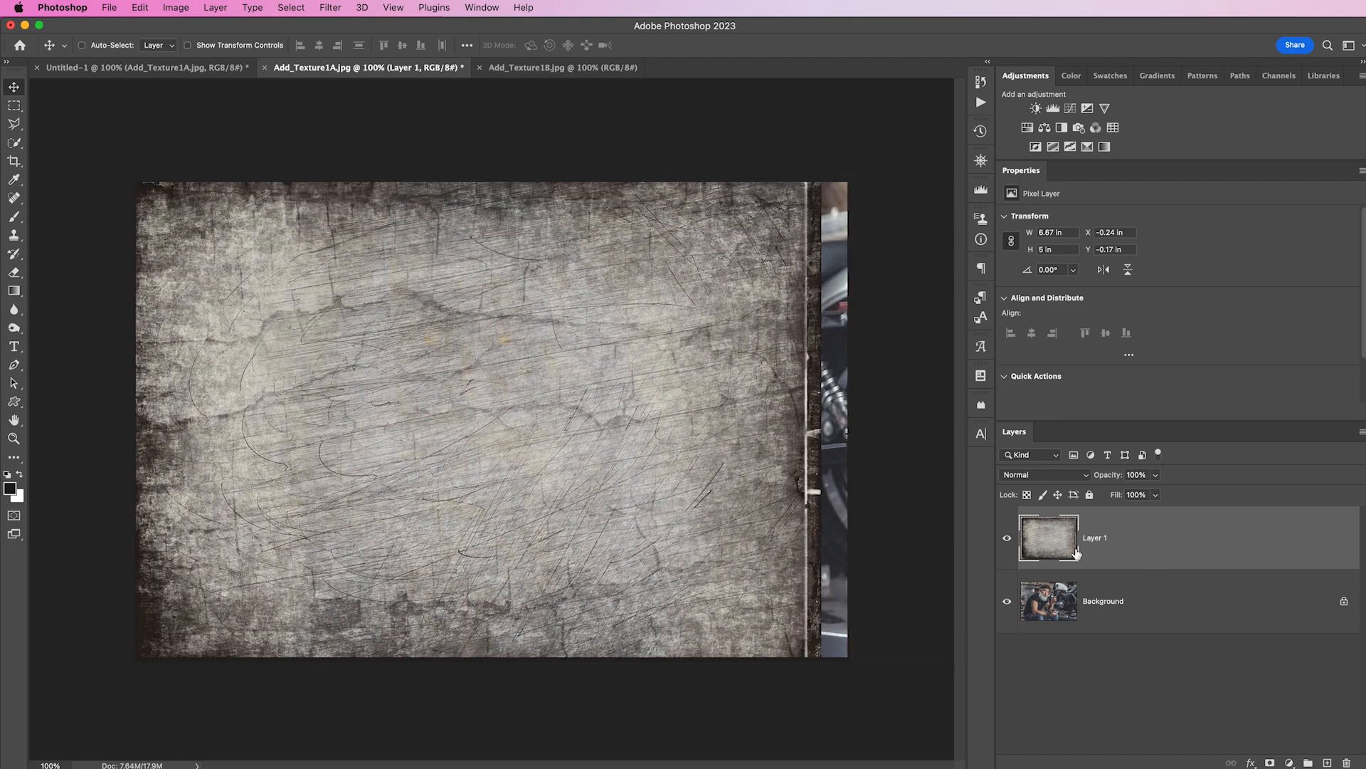
Try to move the locked Background layer with the Move tool.
{"action": "left_click", "coordinate": [1218, 608]}
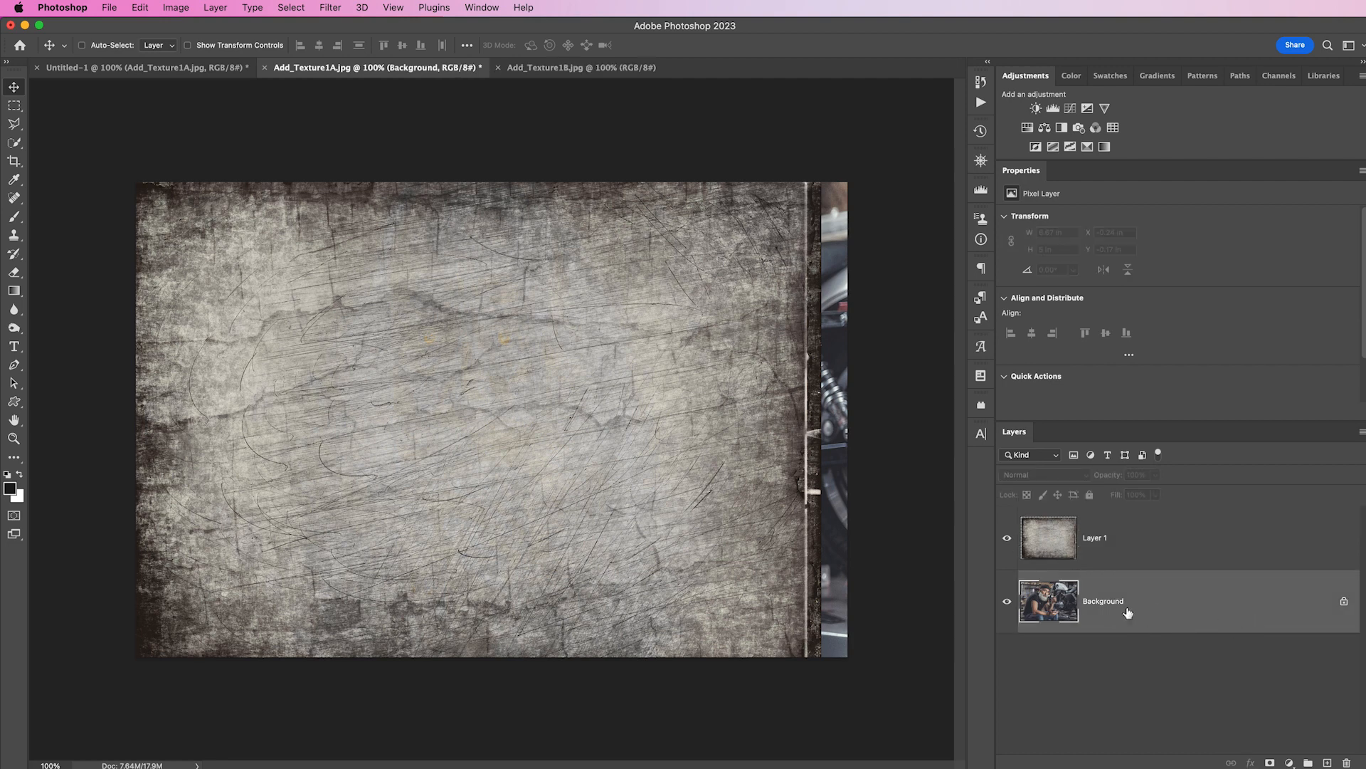
{"action": "left_click_drag", "start_coordinate": [469, 392], "coordinate": [507, 430]}
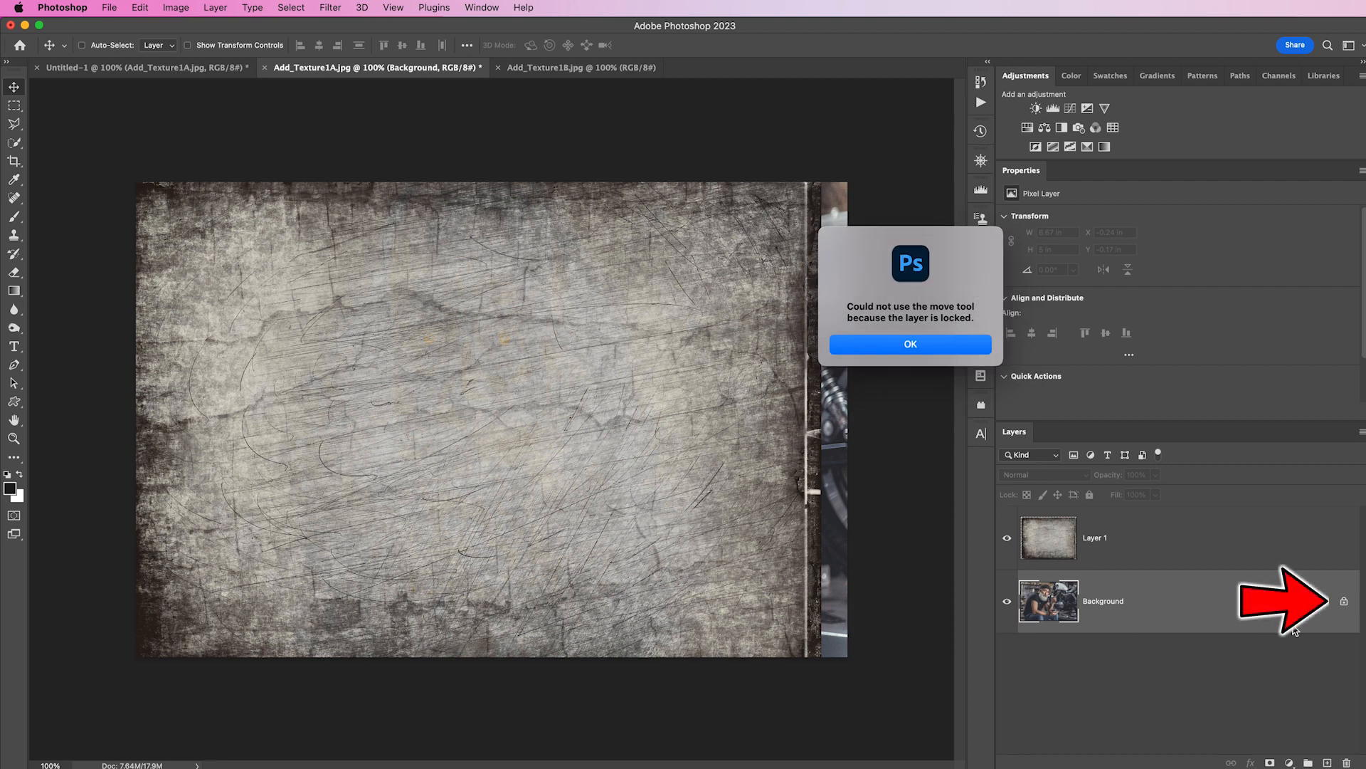
{"action": "key", "text": "Return"}
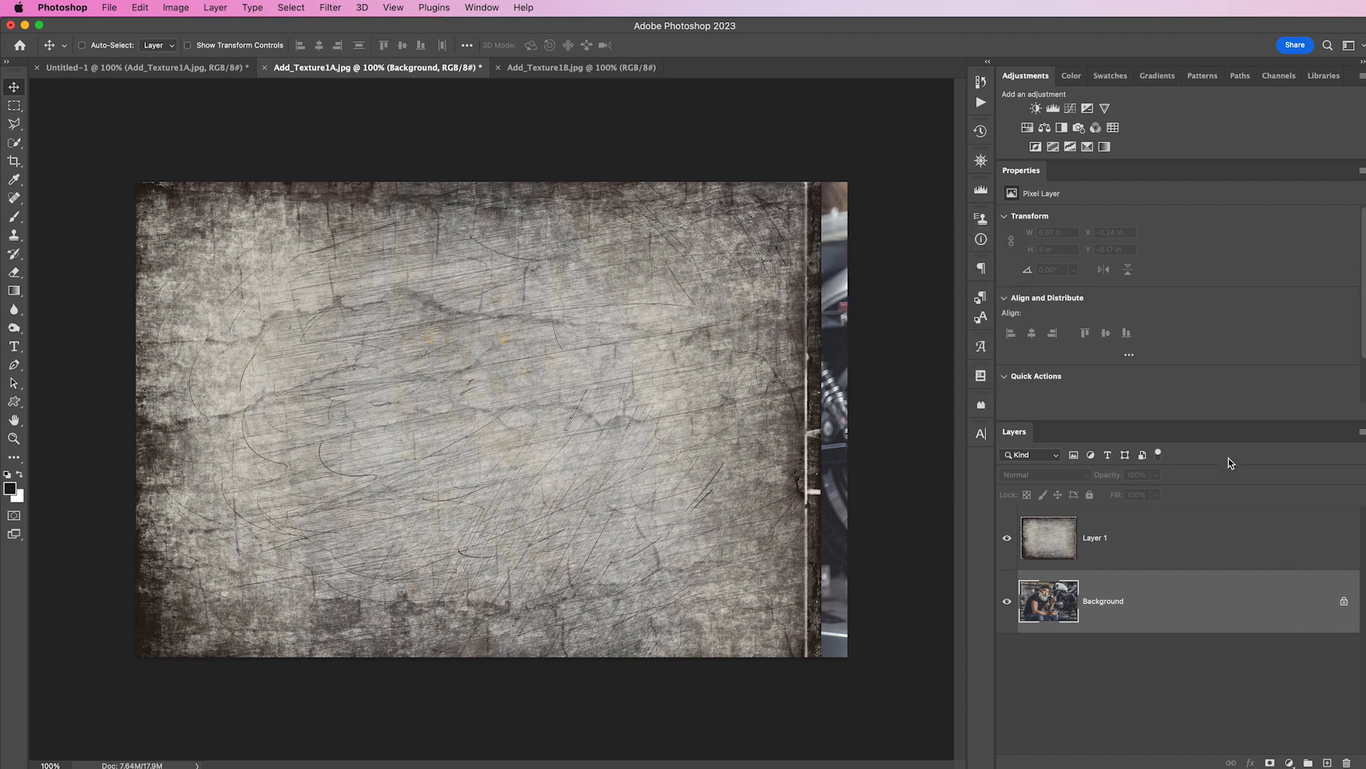
Turn on Auto-Select for the Move tool, pick the texture on the canvas and move it to about X 0 in, Y -0.49 in.
{"action": "left_click", "coordinate": [82, 45]}
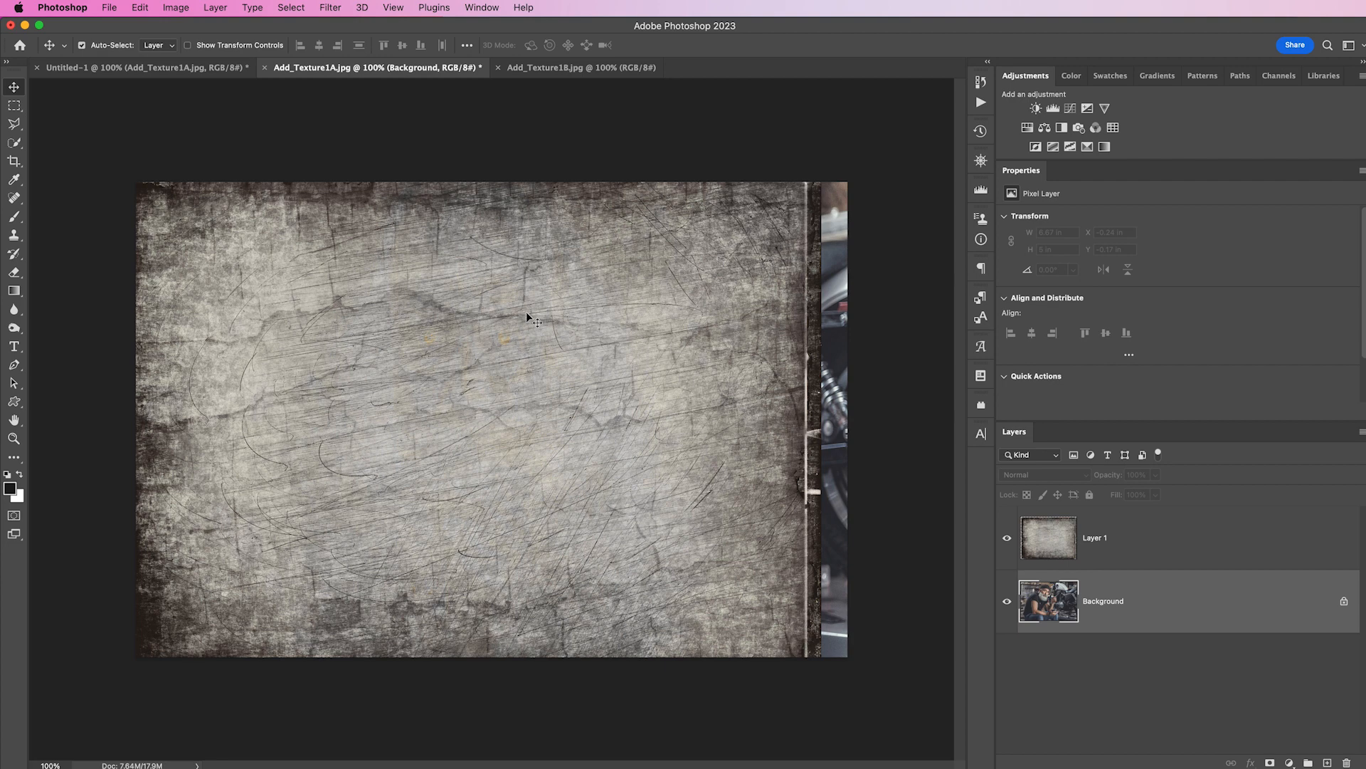
{"action": "left_click", "coordinate": [546, 340]}
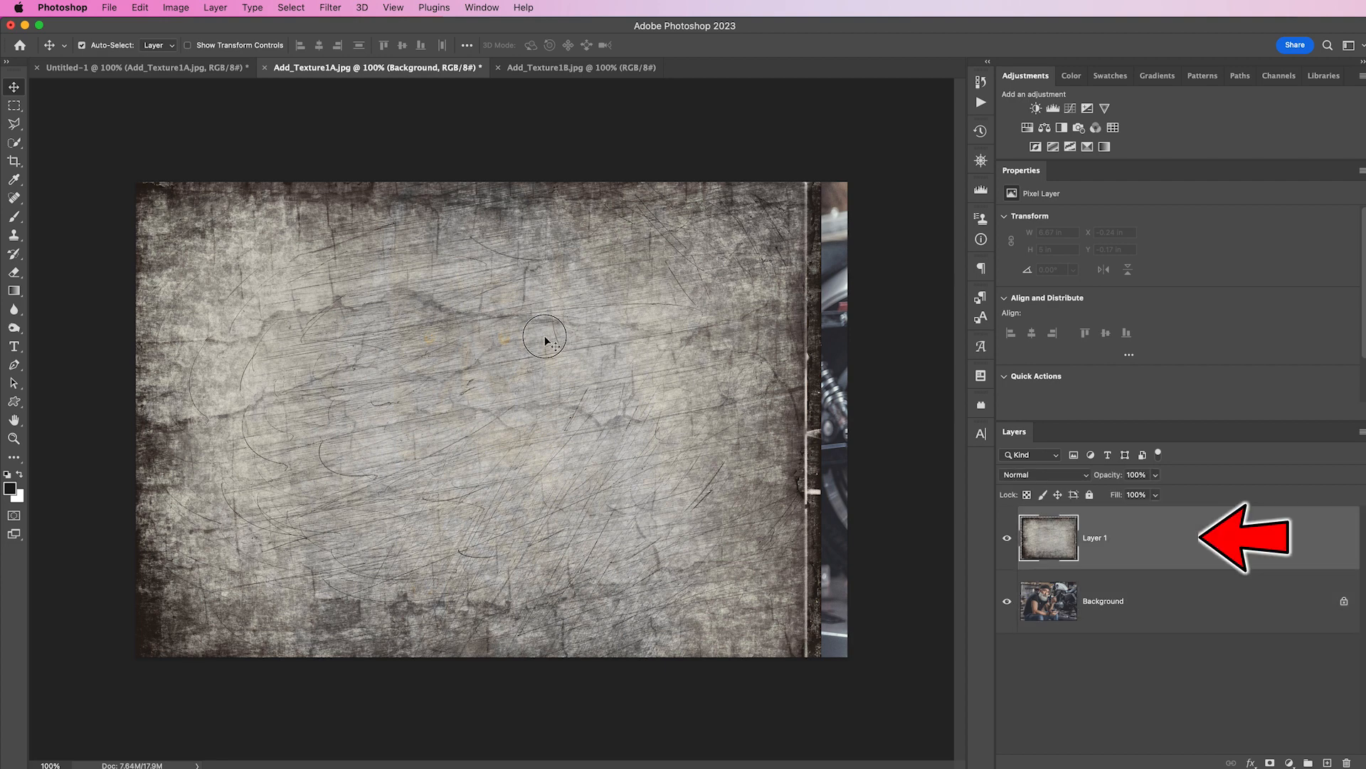
{"action": "left_click_drag", "start_coordinate": [545, 340], "coordinate": [572, 308]}
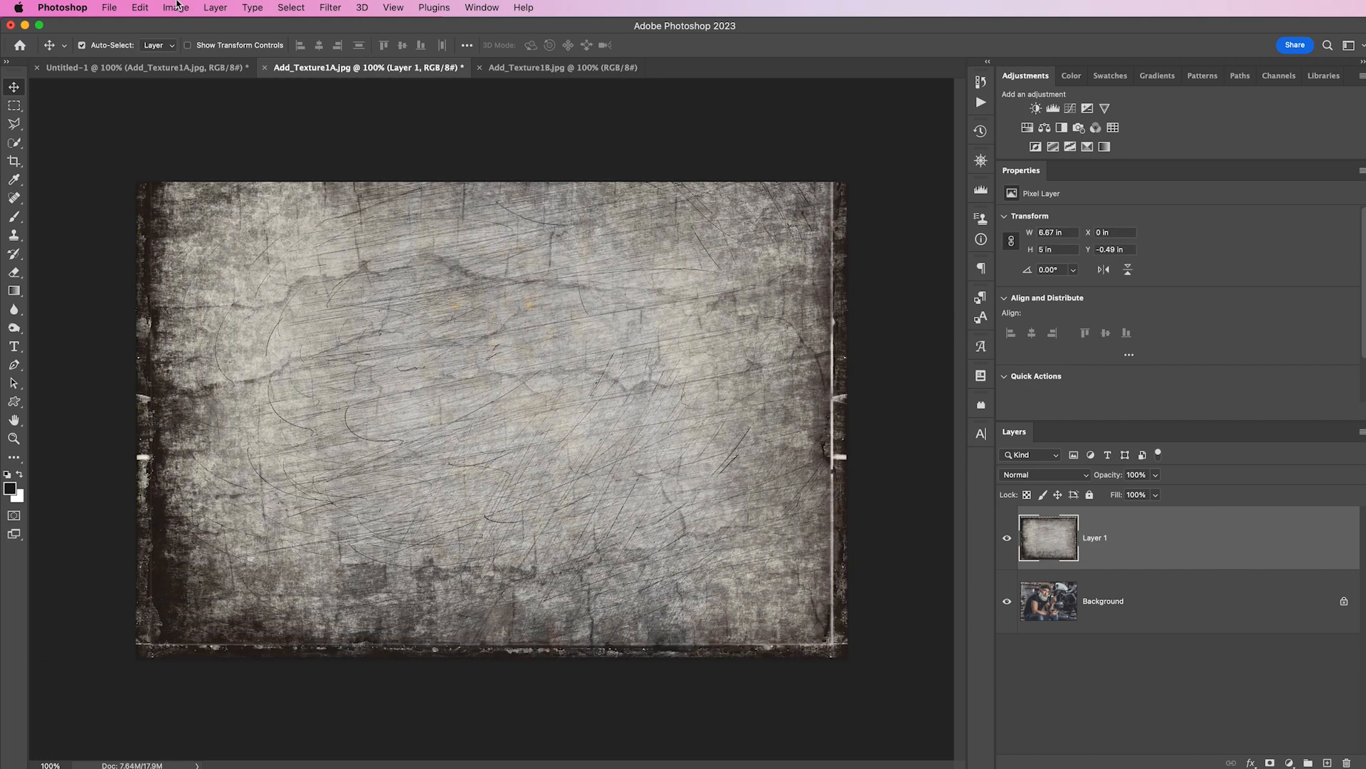
Turn off Auto-Select and, using temporary auto-selection from the Background layer, move the texture to about X 0.05 in, Y -0.08 in.
{"action": "left_click", "coordinate": [83, 47]}
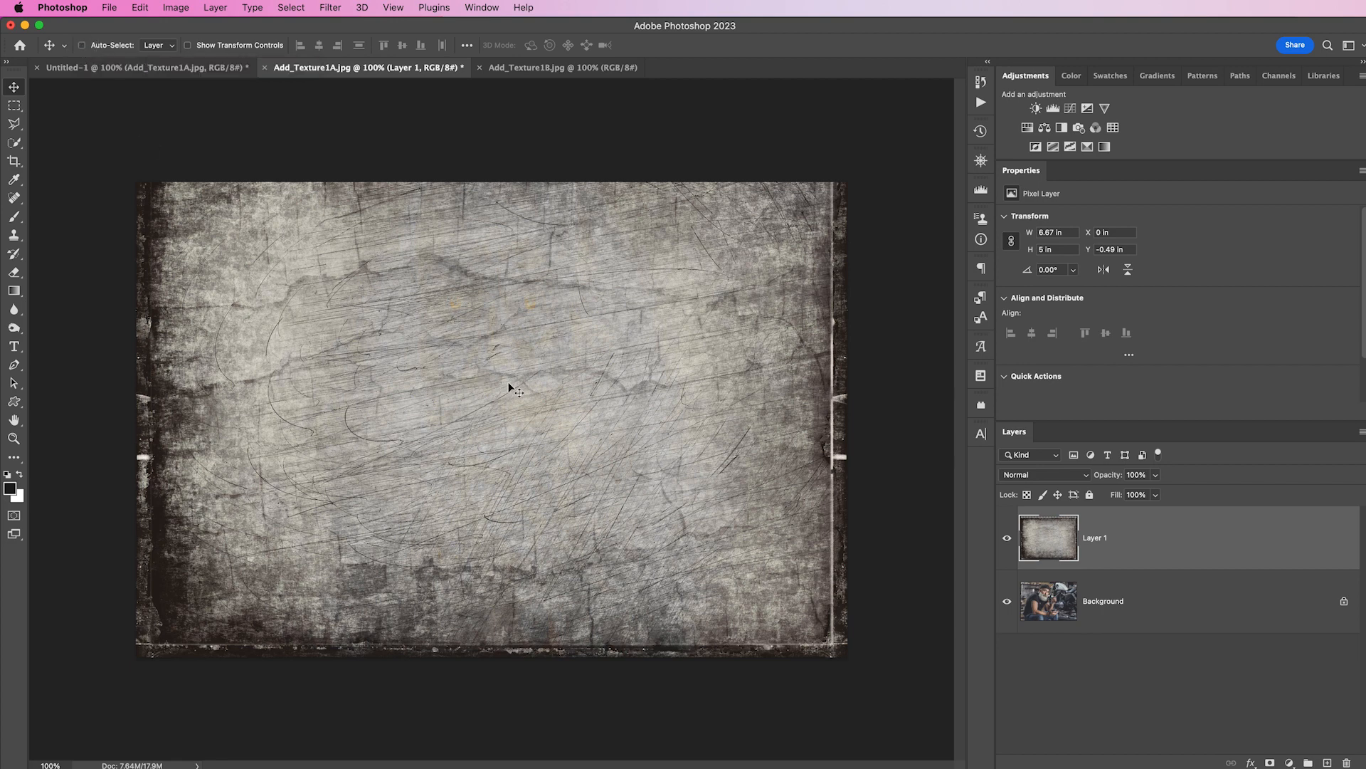
{"action": "left_click_drag", "start_coordinate": [510, 388], "coordinate": [619, 458]}
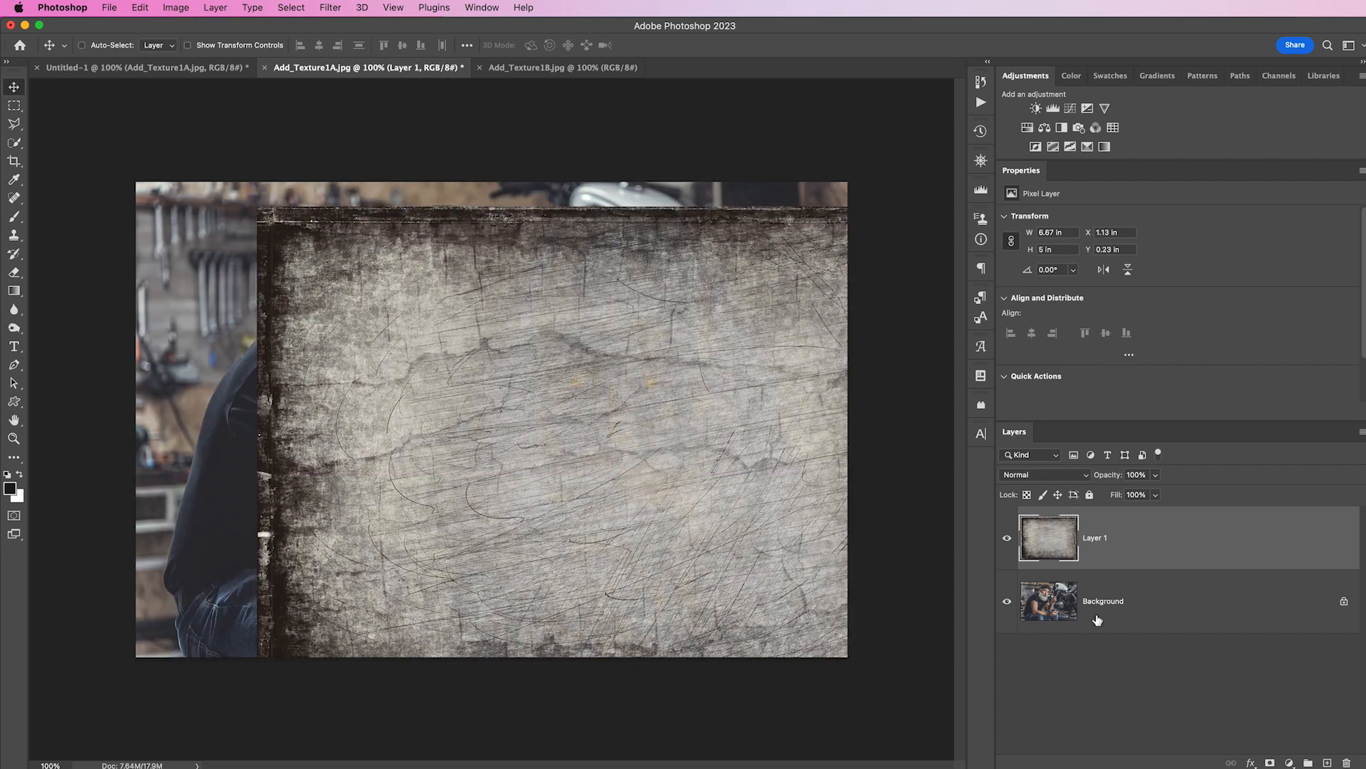
{"action": "left_click", "coordinate": [1149, 618]}
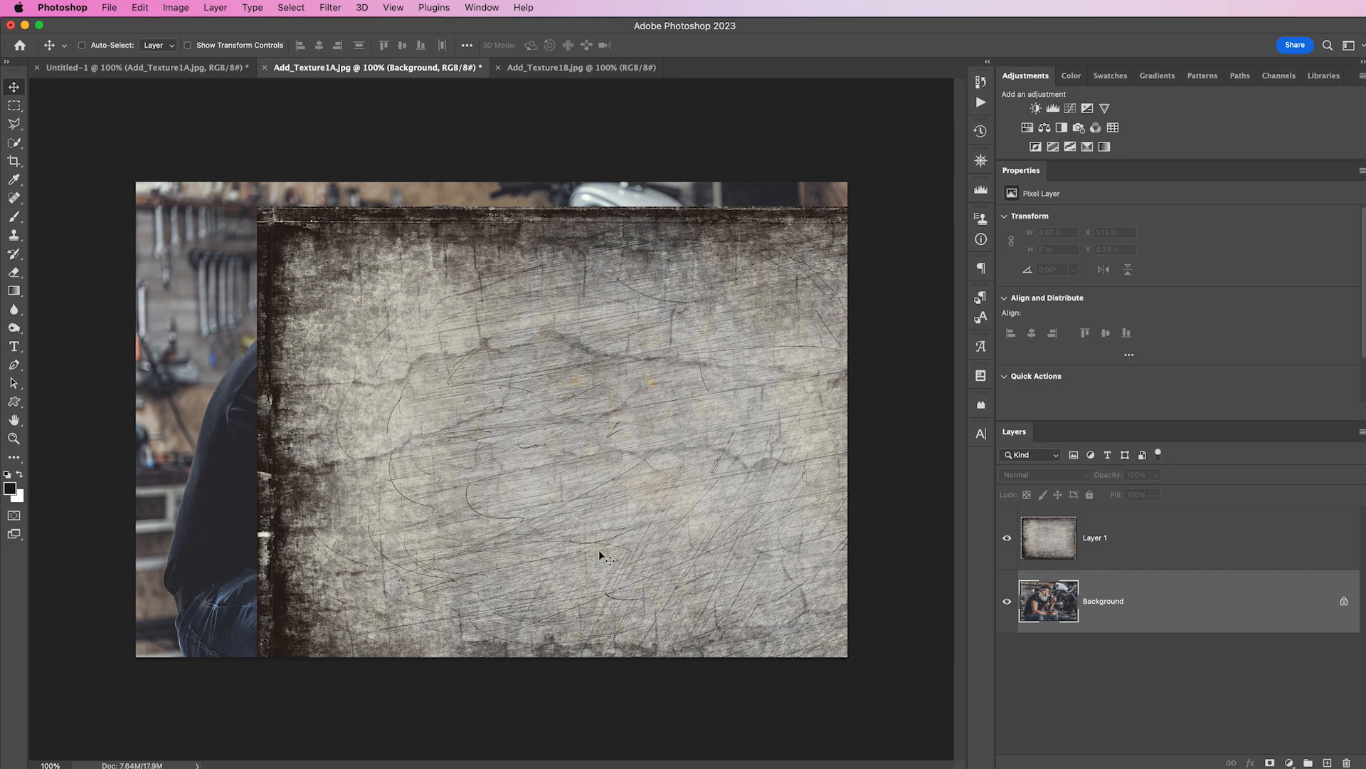
{"action": "key", "text": "super"}
{"action": "left_click", "coordinate": [657, 469], "text": "super"}
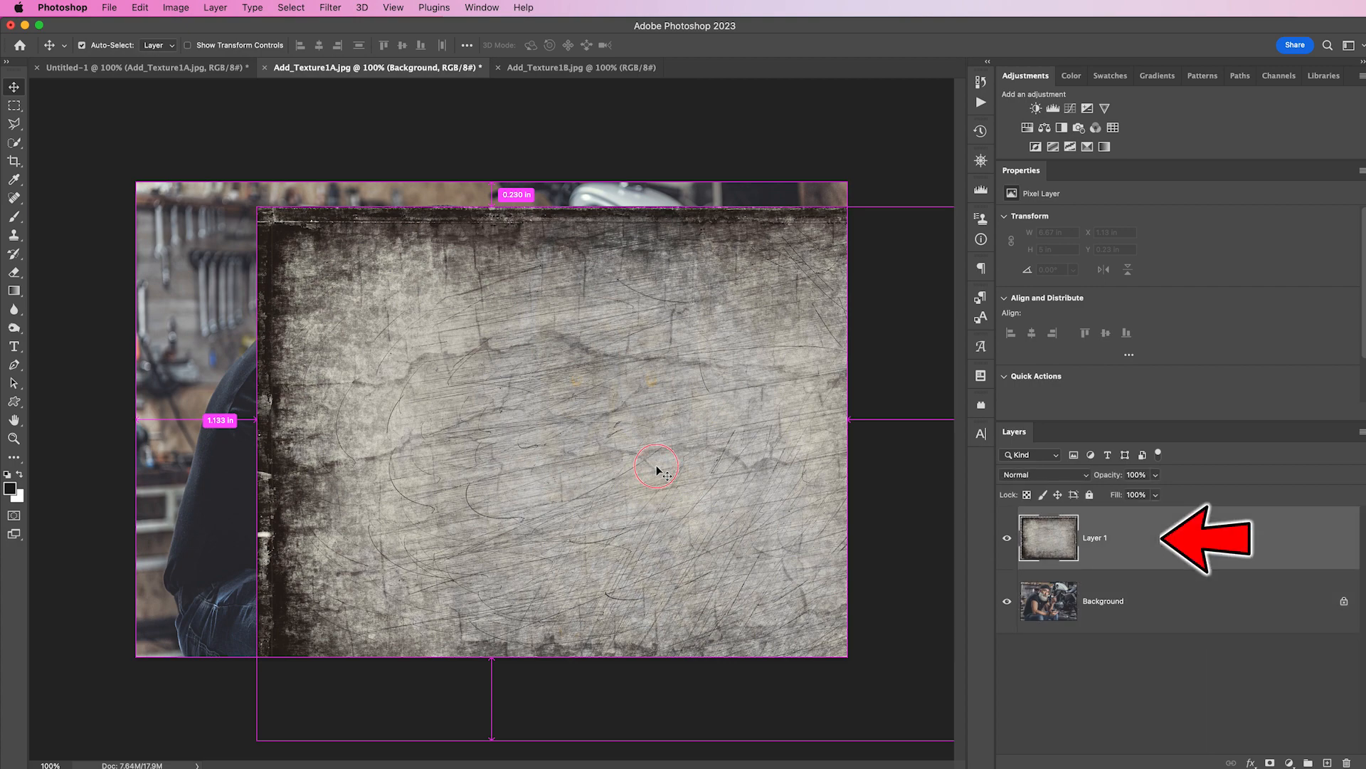
{"action": "left_click_drag", "start_coordinate": [657, 469], "coordinate": [488, 426]}
Hide the texture layer and fit the portrait of the bearded man to the screen.
{"action": "left_click", "coordinate": [1007, 538]}
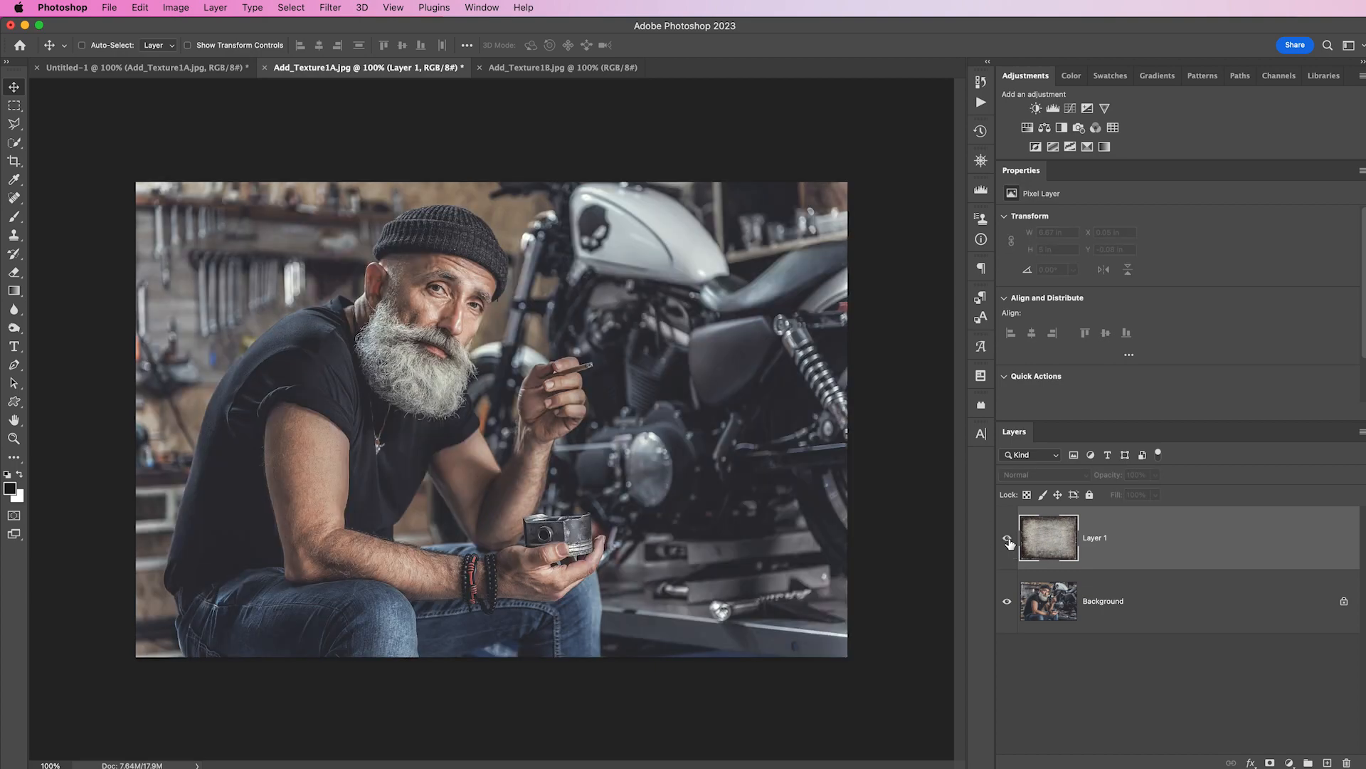
{"action": "left_click", "coordinate": [1007, 539]}
{"action": "left_click", "coordinate": [1008, 541]}
{"action": "key", "text": "super+0"}
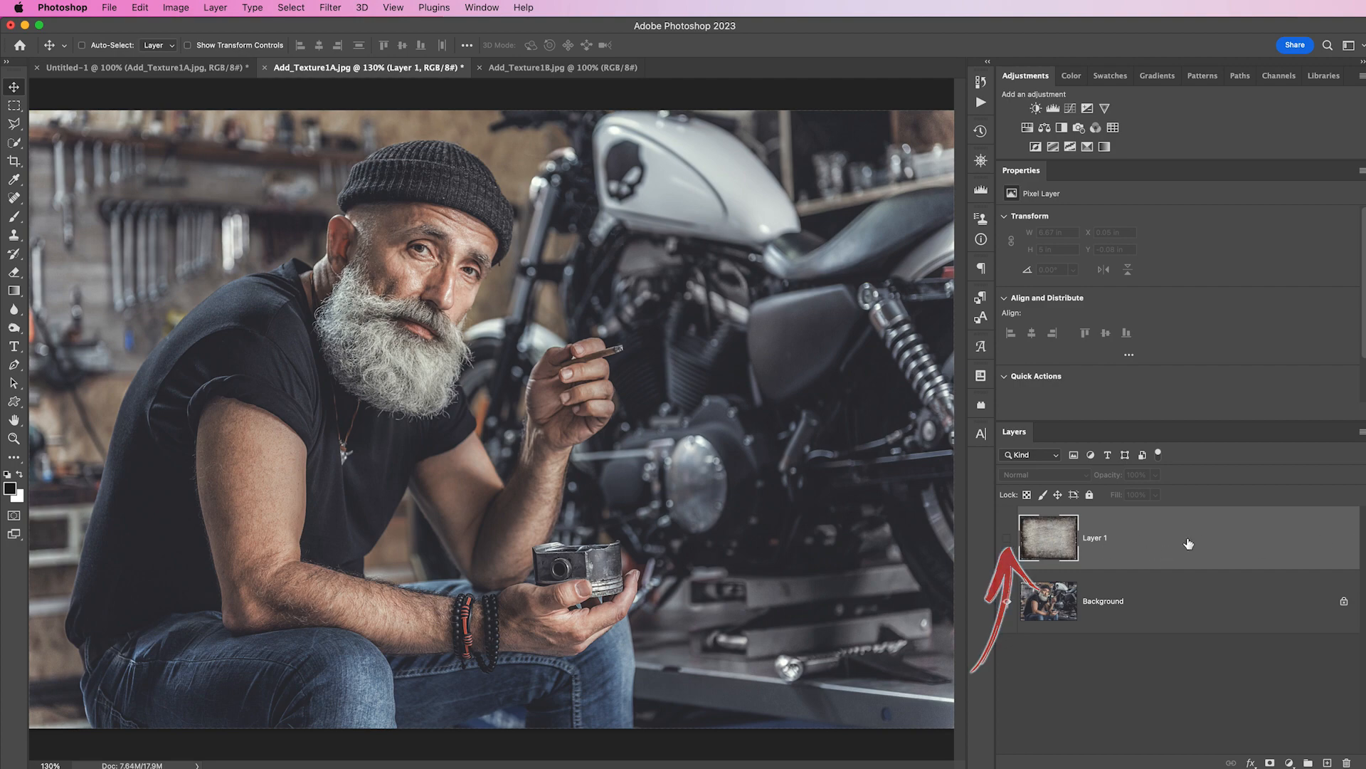
Examine the Background layer's histogram in Levels without applying an adjustment.
{"action": "left_click", "coordinate": [1170, 605]}
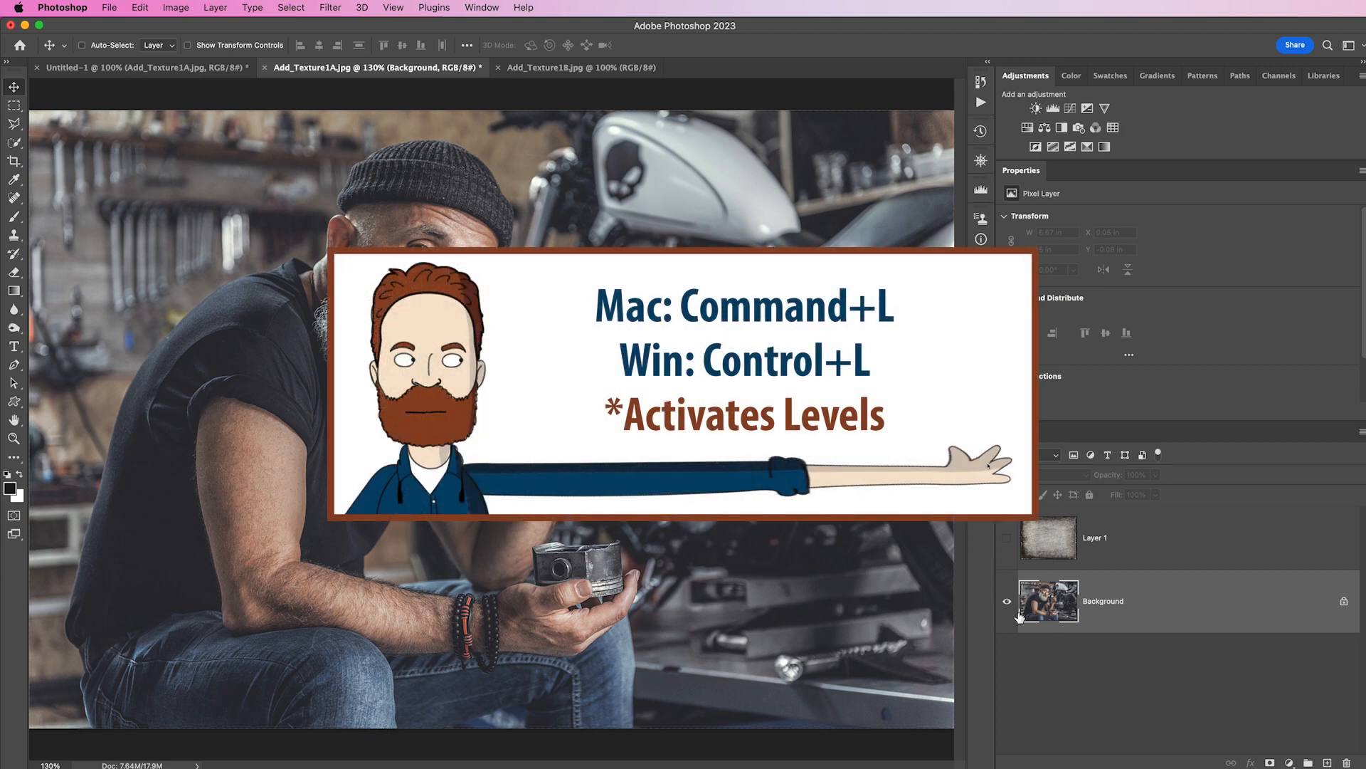
{"action": "key", "text": "super+l"}
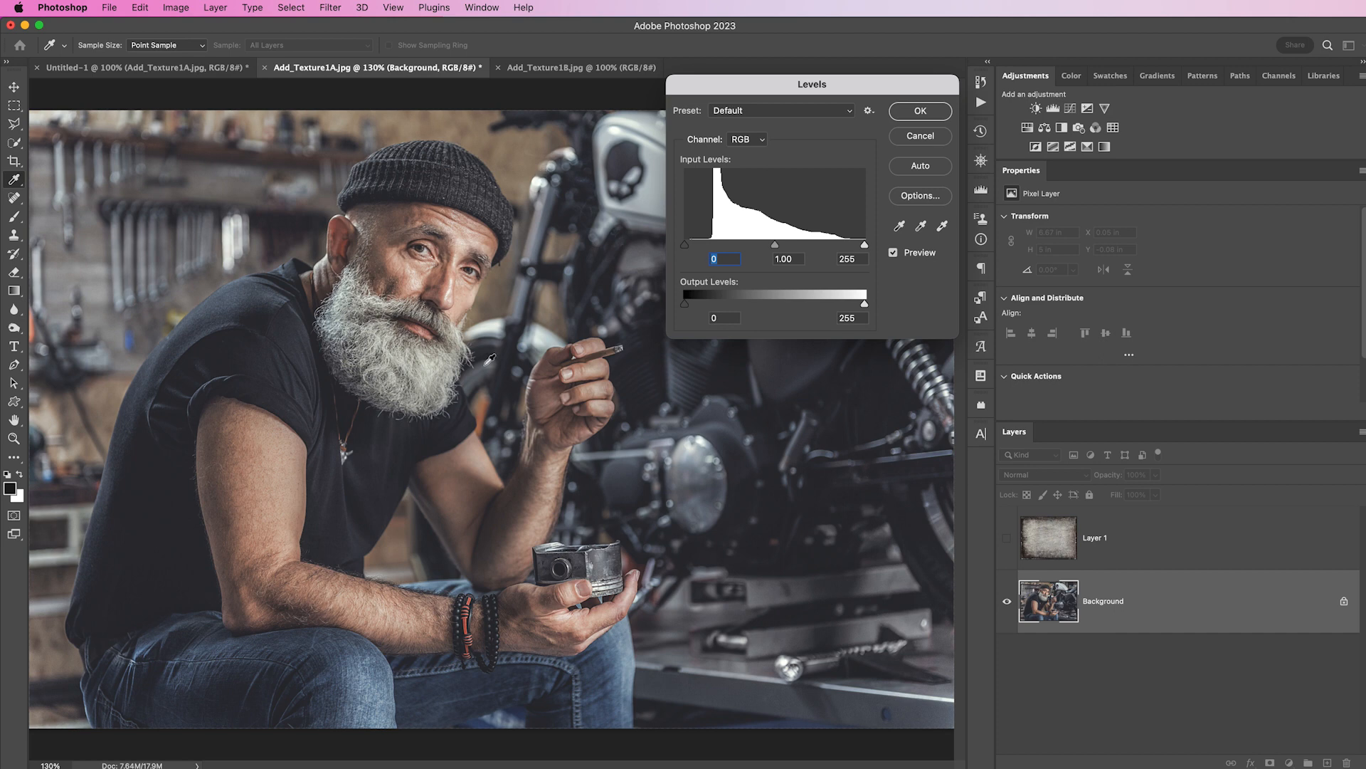
{"action": "left_click", "coordinate": [934, 137]}
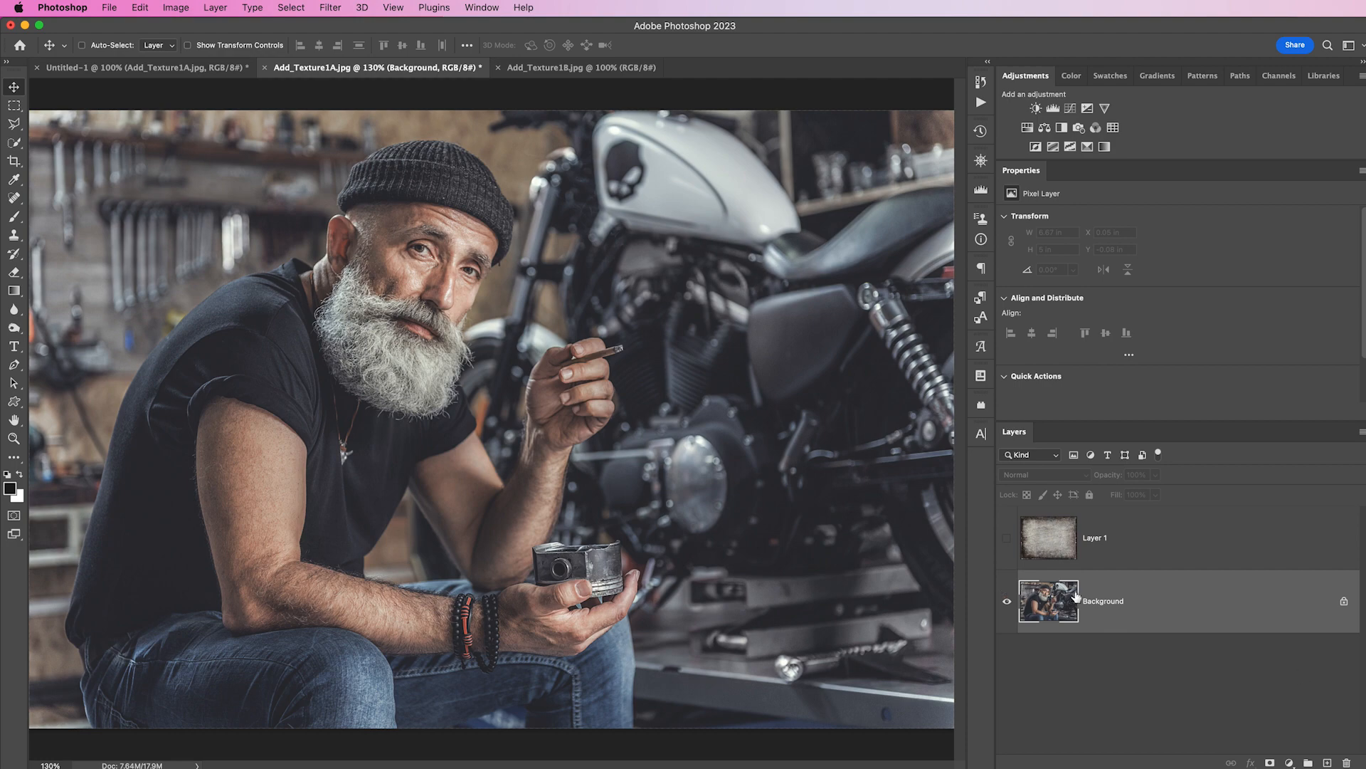
Show the texture layer again and, in Free Transform, center it over the photo at X 1000 px, Y 667.5 px.
{"action": "left_click", "coordinate": [1007, 538]}
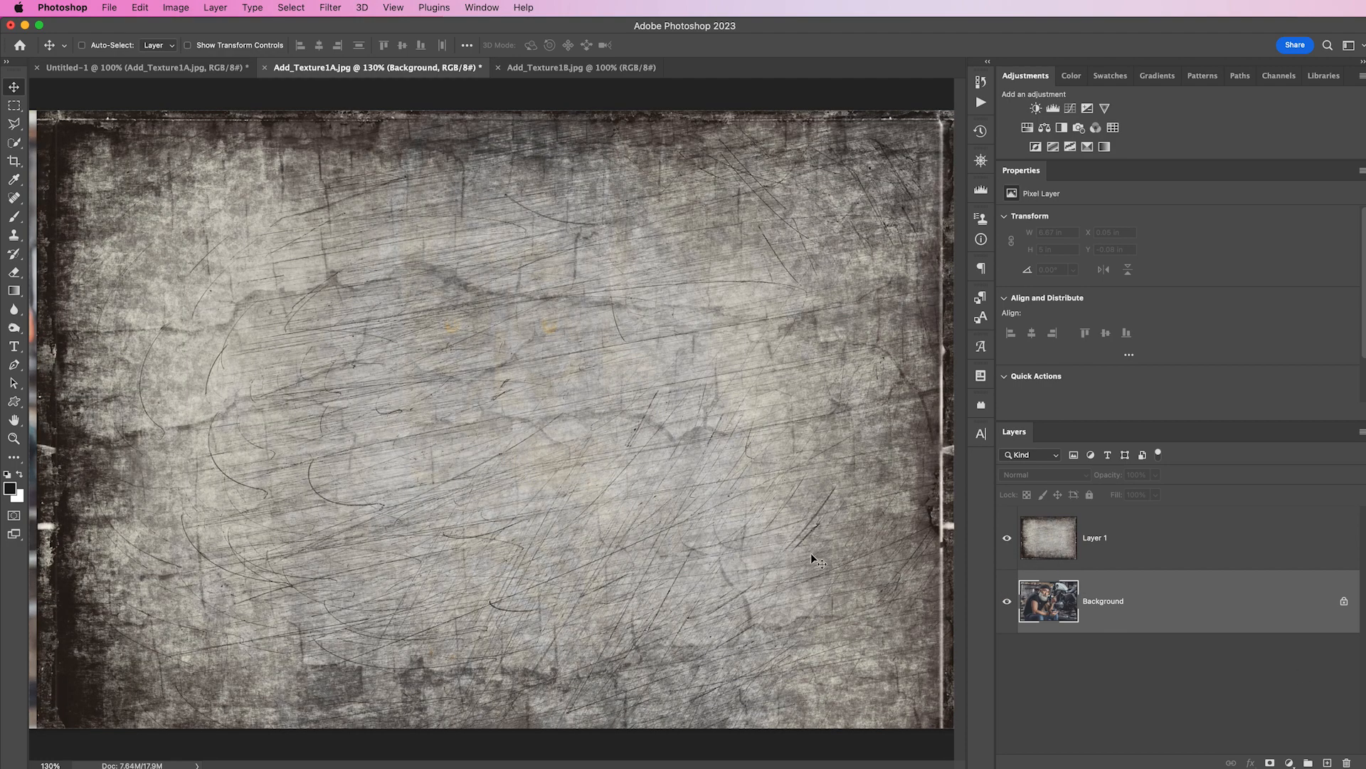
{"action": "left_click", "coordinate": [1127, 546]}
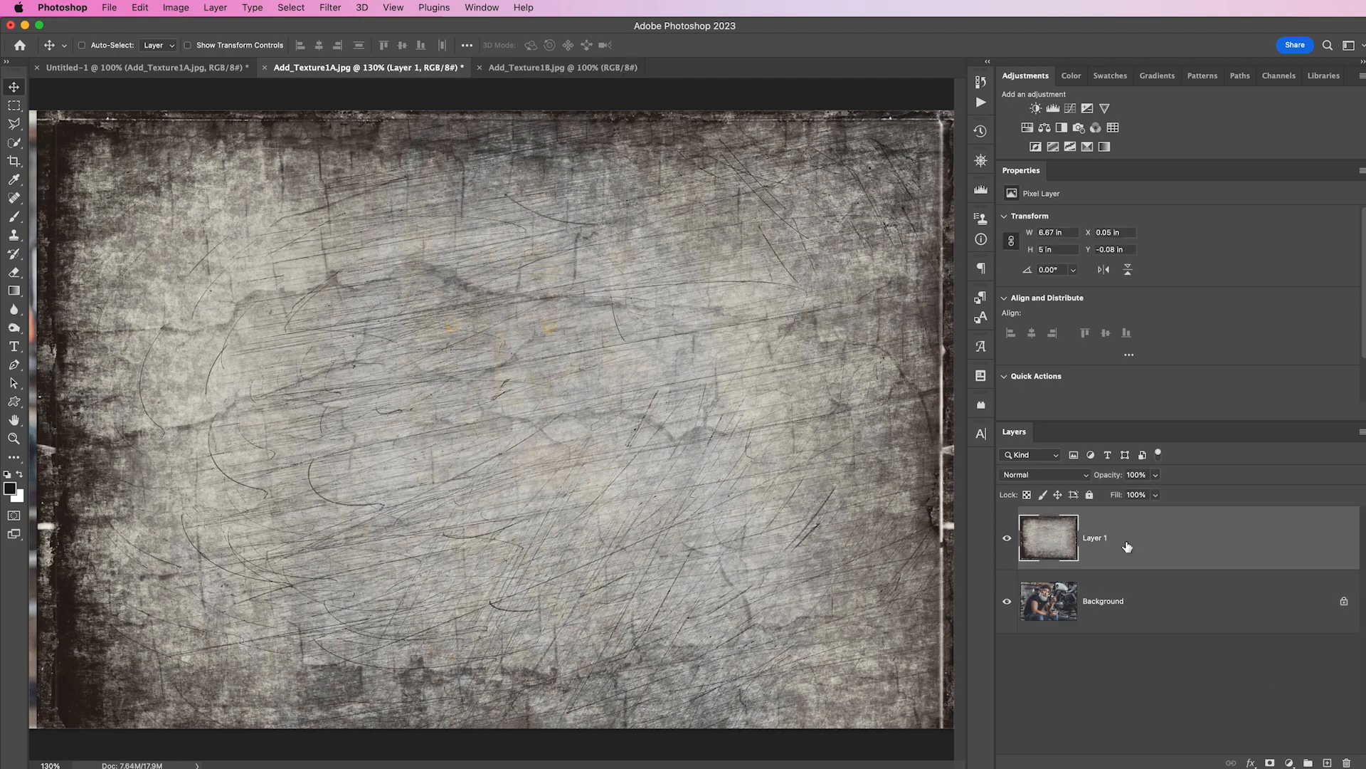
{"action": "key", "text": "super+t"}
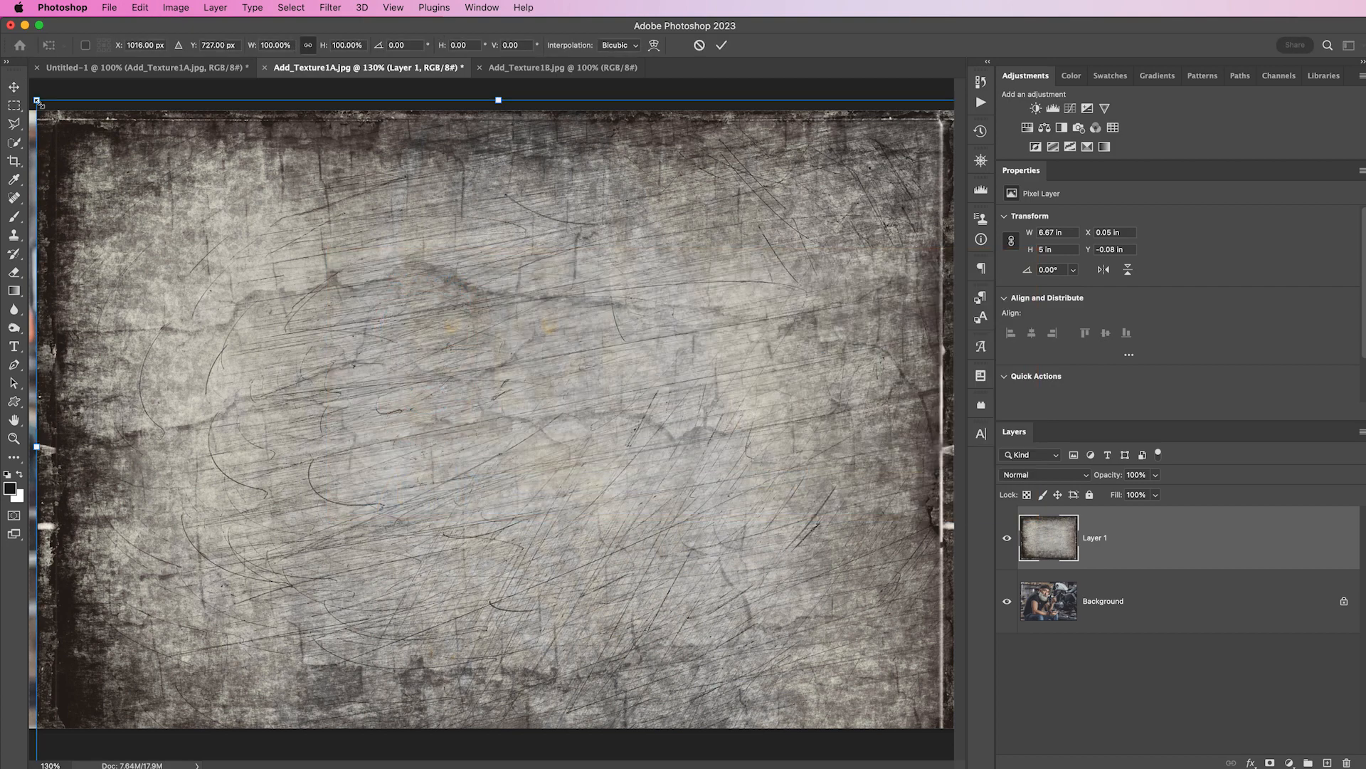
{"action": "left_click", "coordinate": [140, 9]}
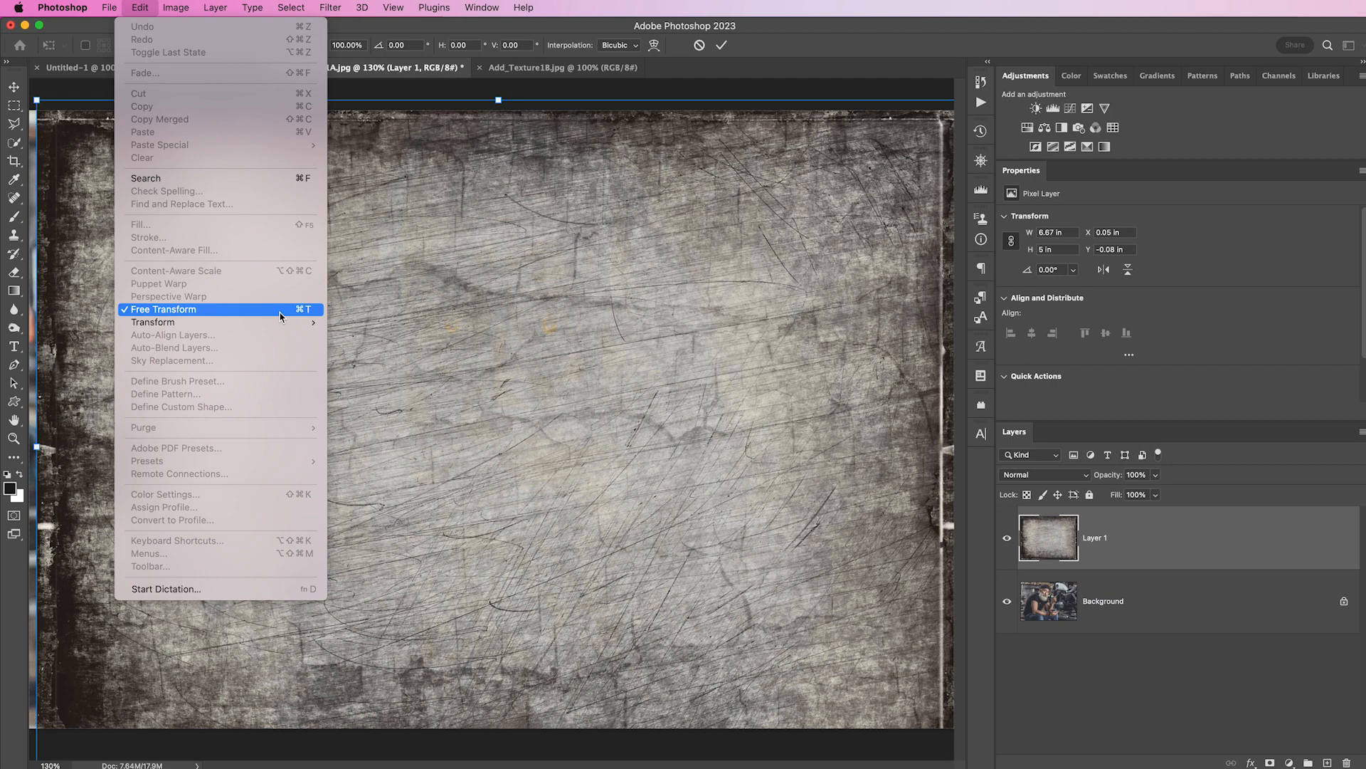
{"action": "mouse_move", "coordinate": [288, 327]}
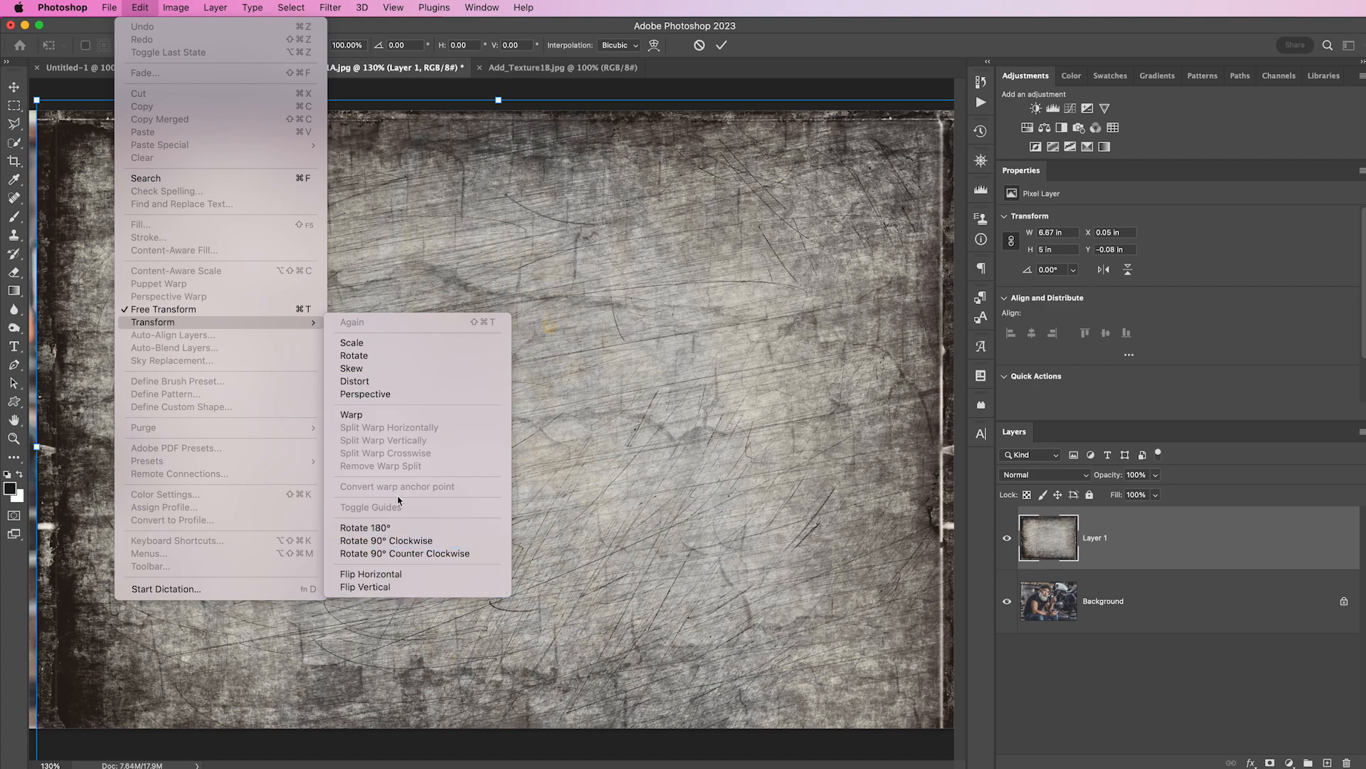
{"action": "left_click", "coordinate": [241, 310]}
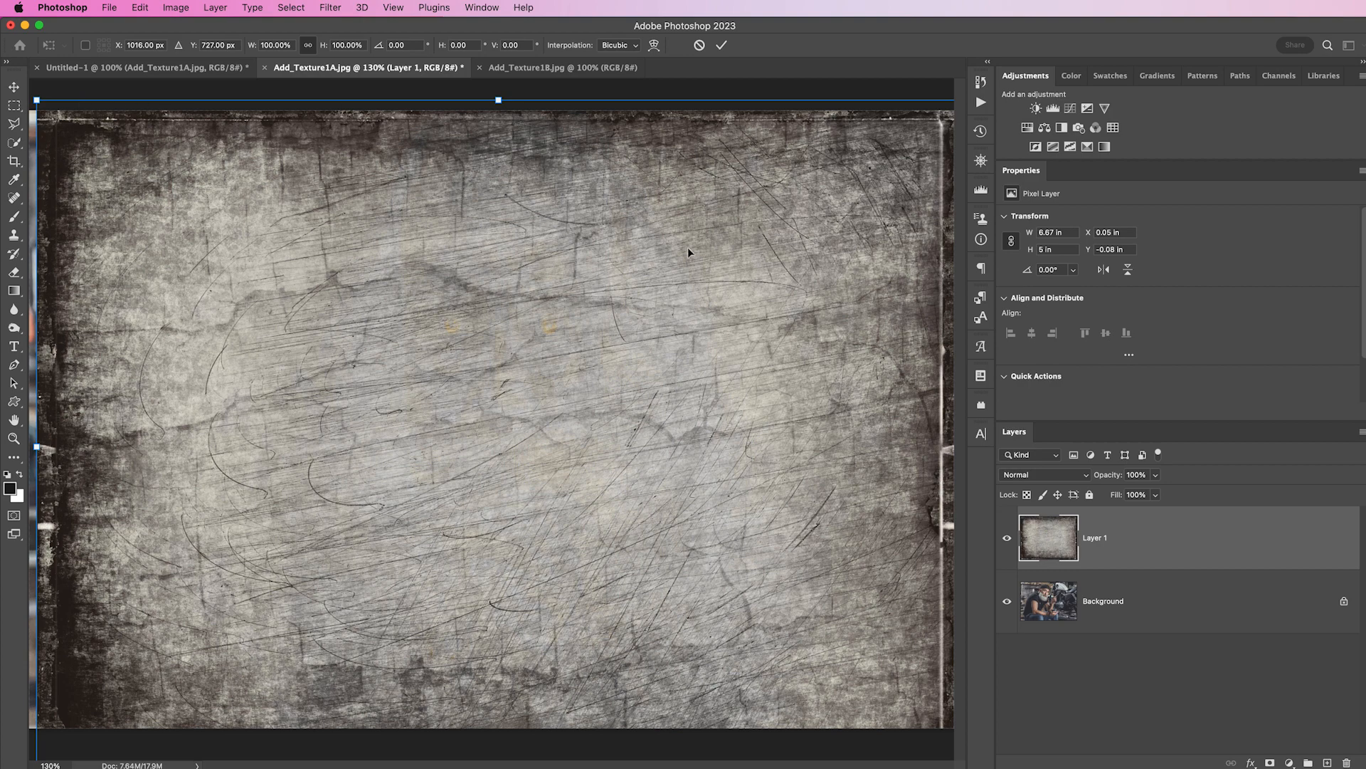
{"action": "left_click_drag", "start_coordinate": [688, 252], "coordinate": [802, 216]}
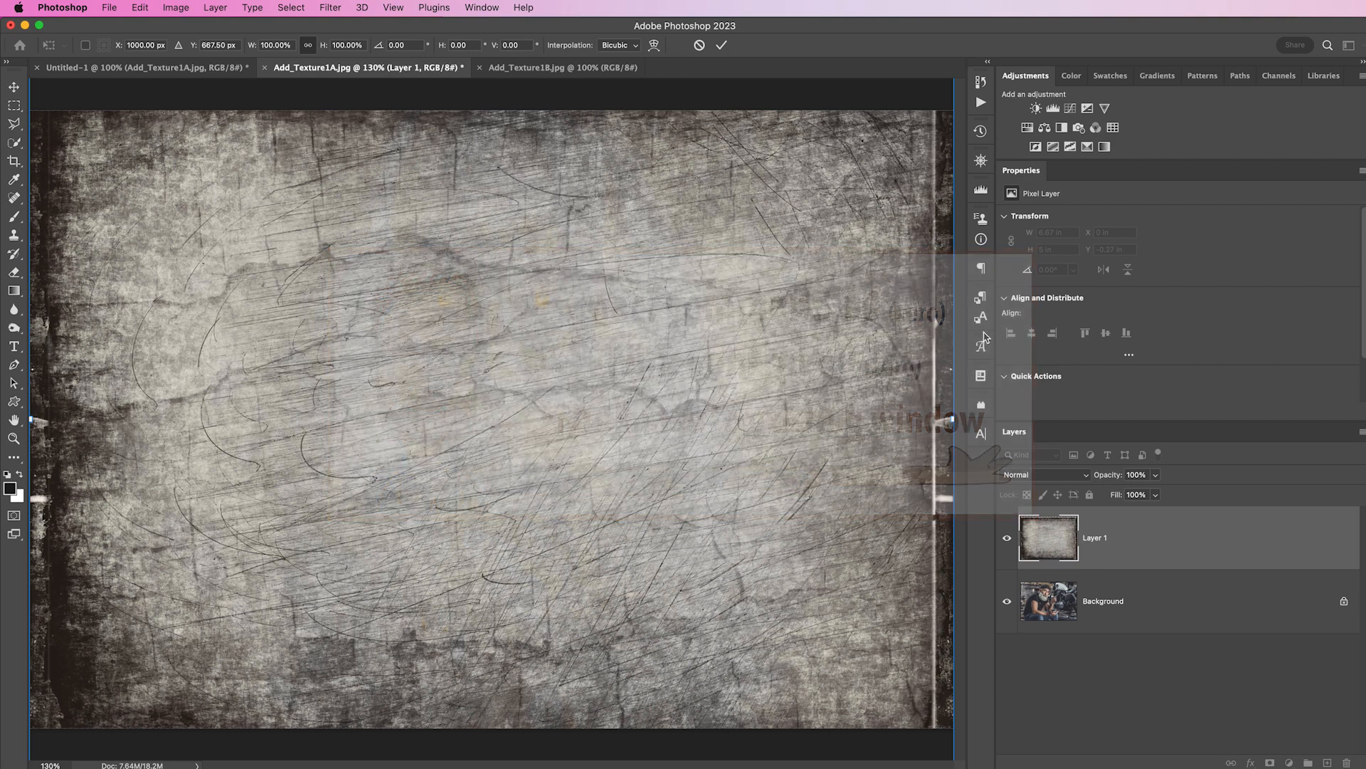
Scale the texture to about 101.45% width and 91.13% height so it slightly overlaps every photo edge, and apply the transform.
{"action": "key", "text": "super+0"}
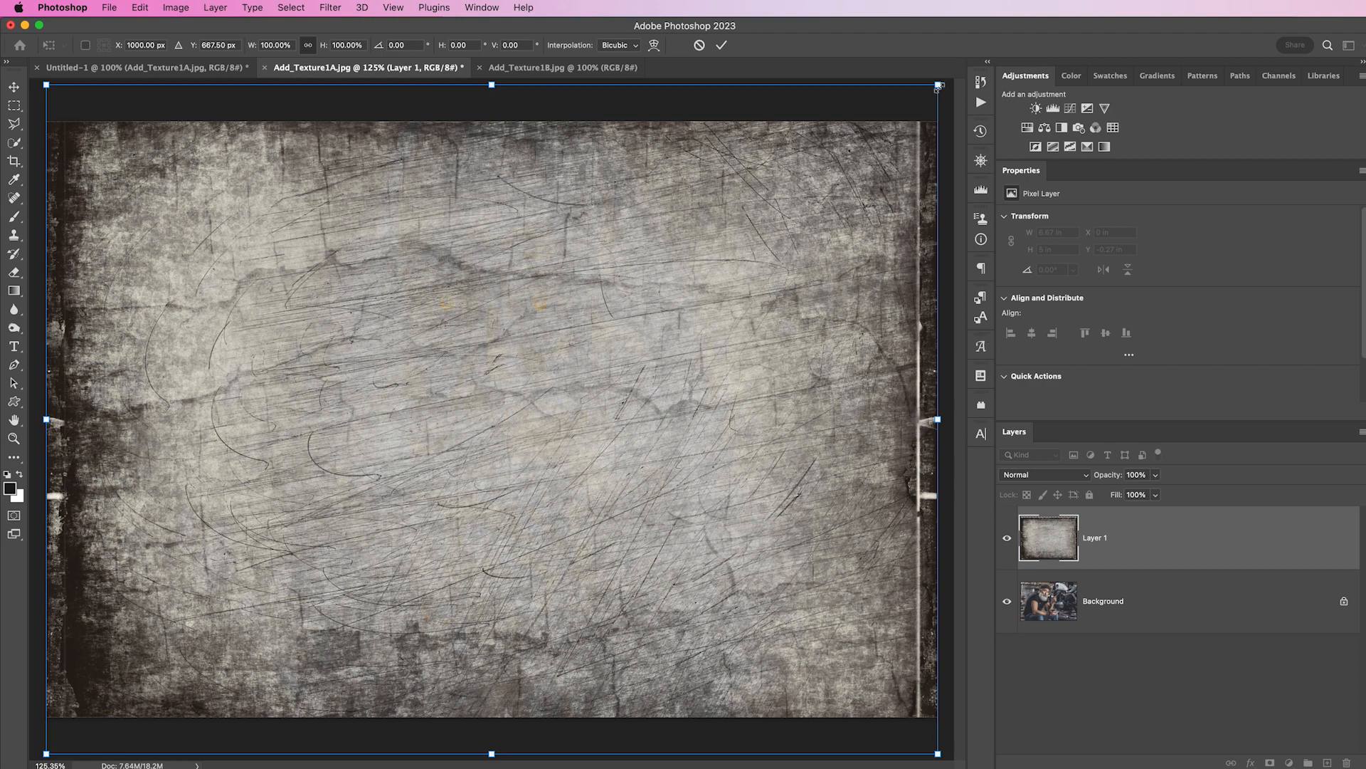
{"action": "left_click_drag", "start_coordinate": [938, 85], "coordinate": [649, 133]}
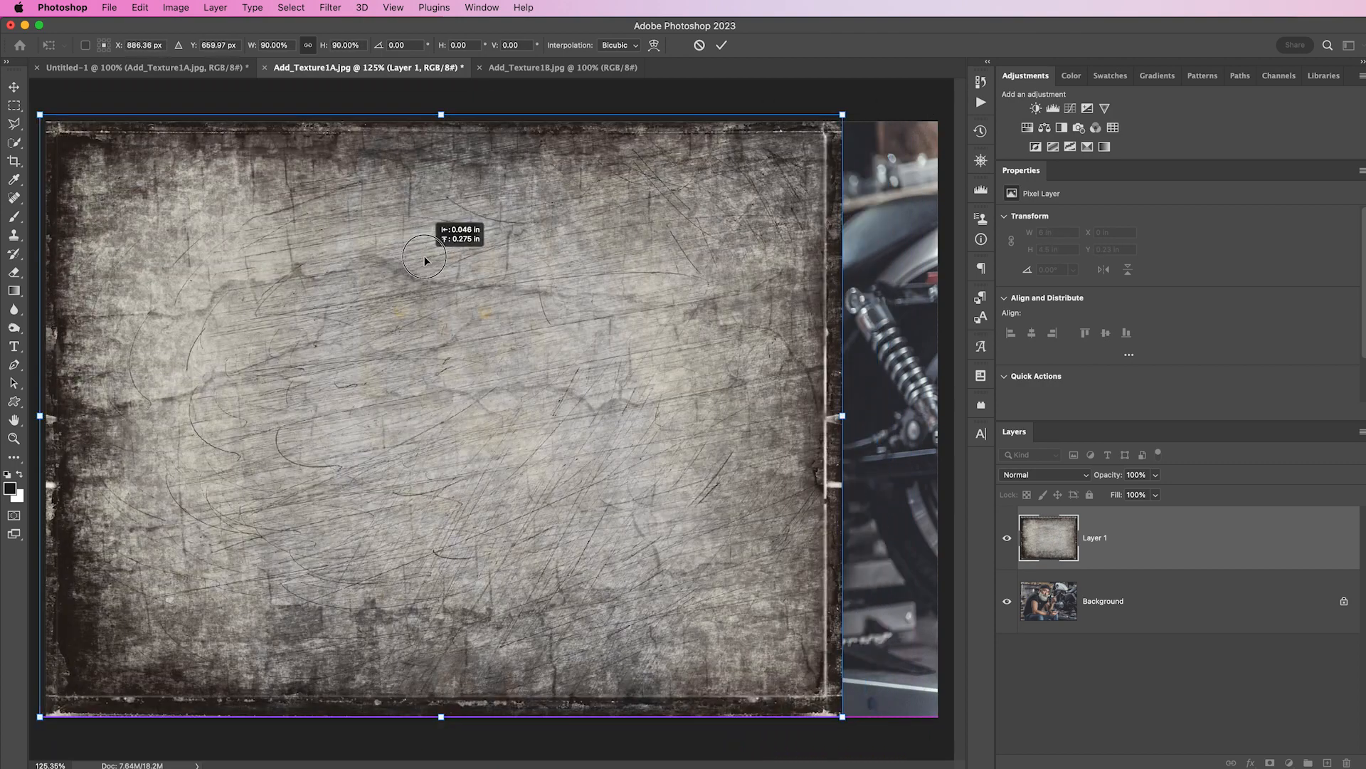
{"action": "left_click_drag", "start_coordinate": [424, 256], "coordinate": [424, 255]}
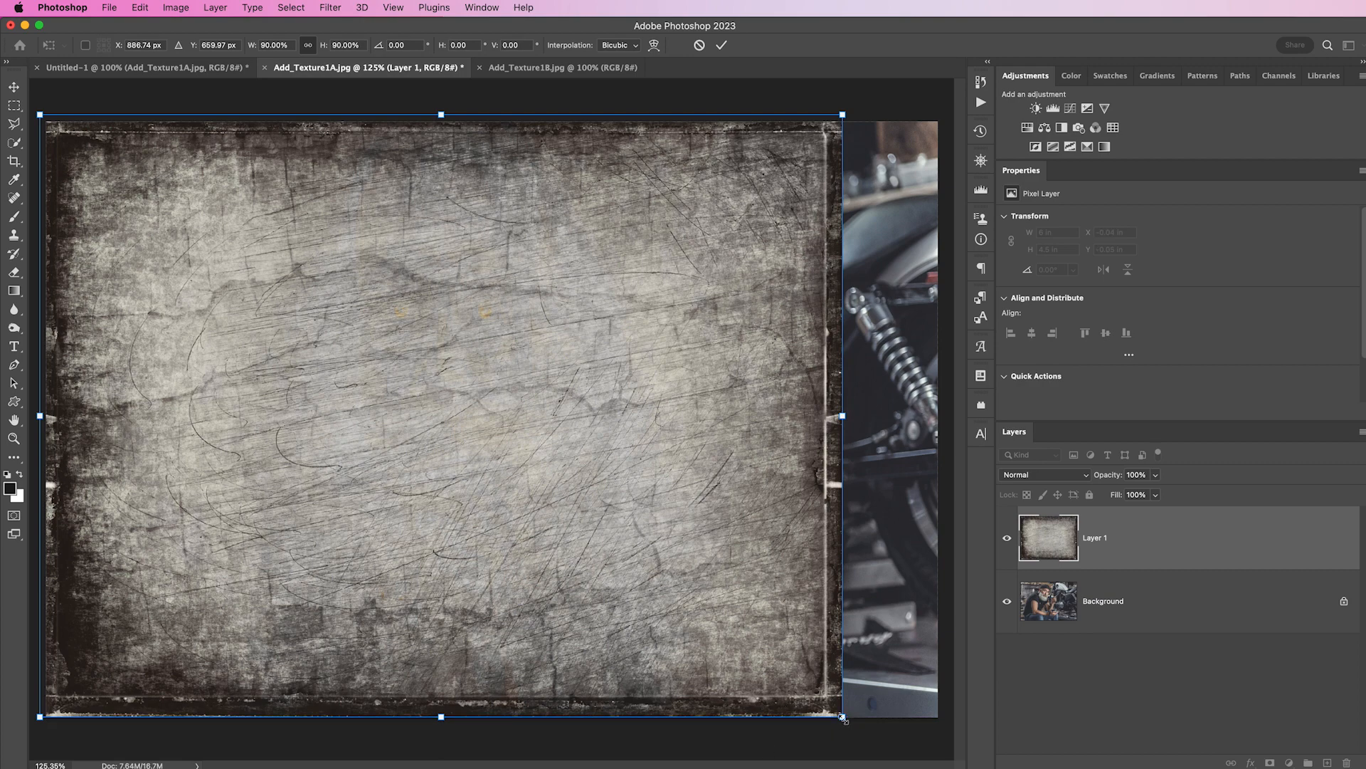
{"action": "left_click_drag", "start_coordinate": [841, 717], "coordinate": [945, 725]}
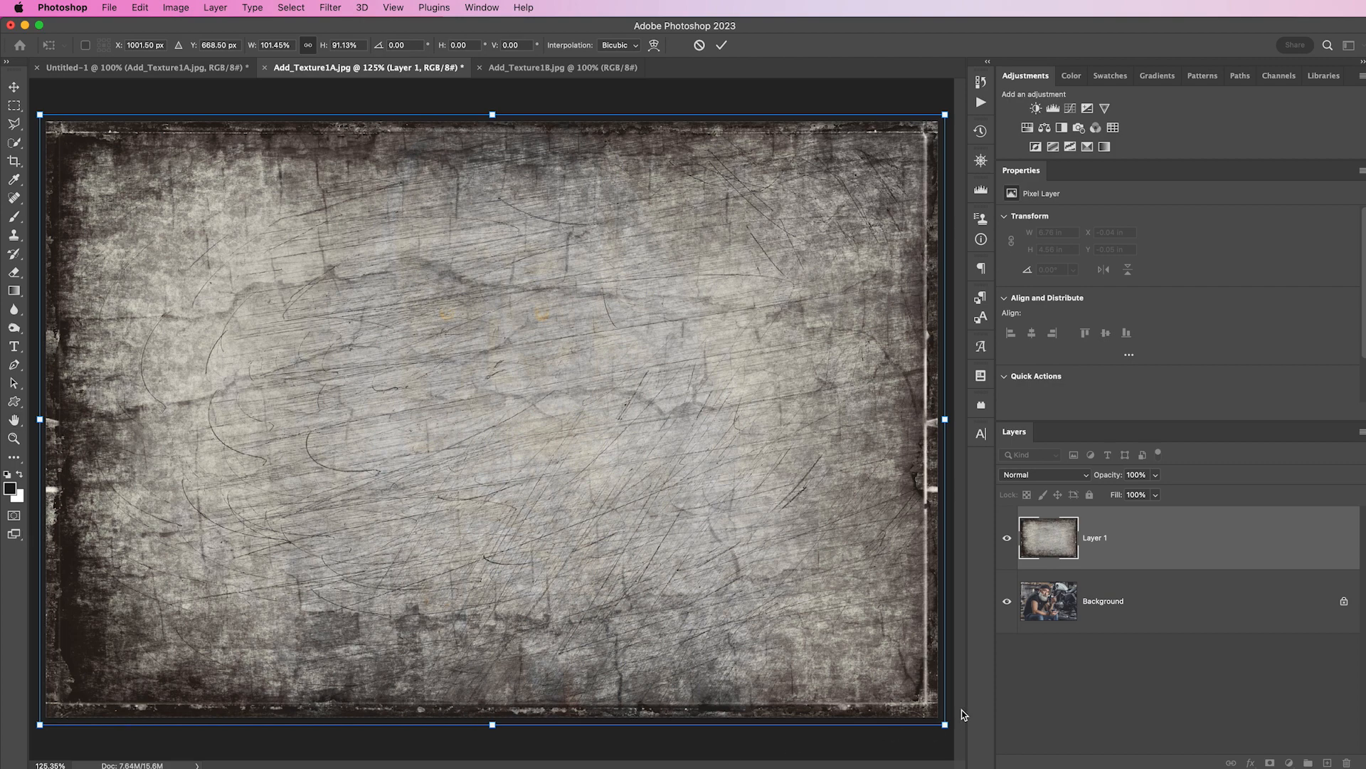
{"action": "key", "text": "Return"}
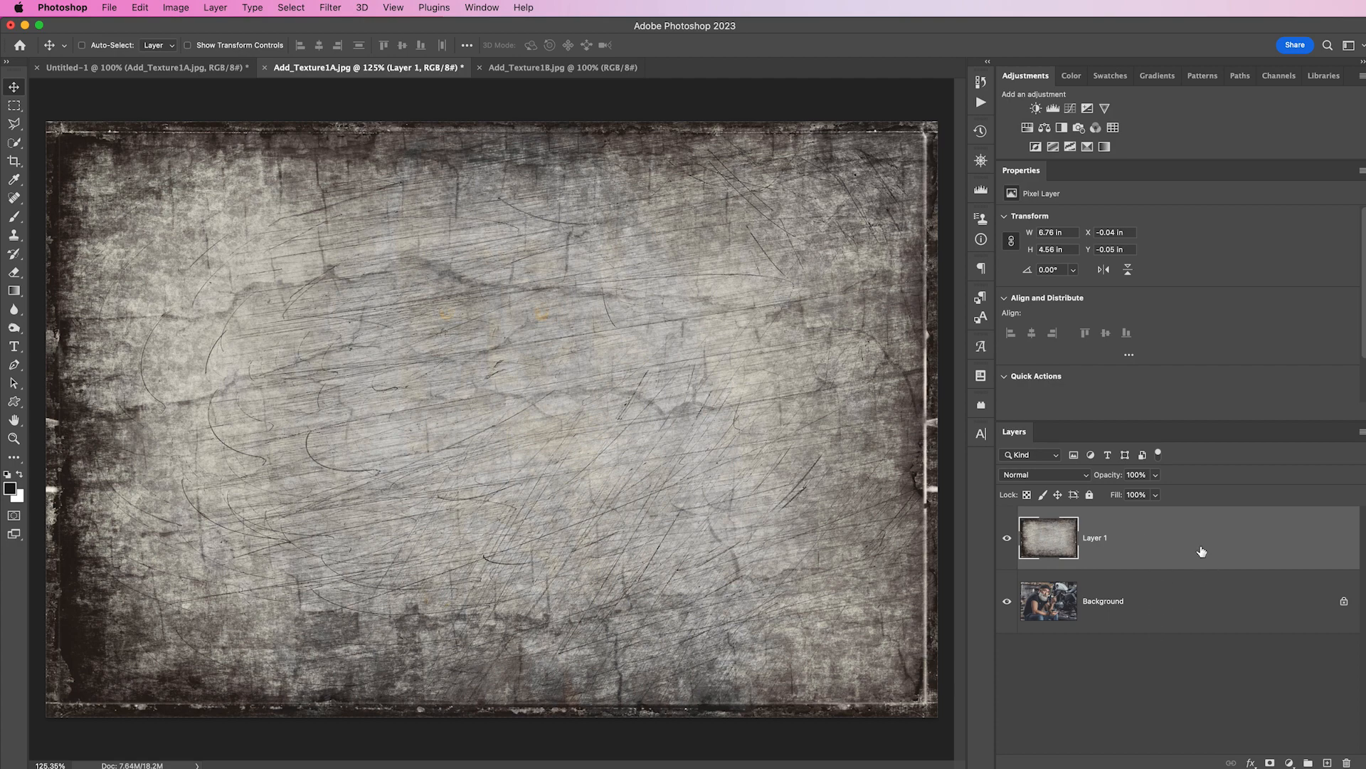
Preview the blend modes on the texture layer without applying one.
{"action": "left_click", "coordinate": [1046, 475]}
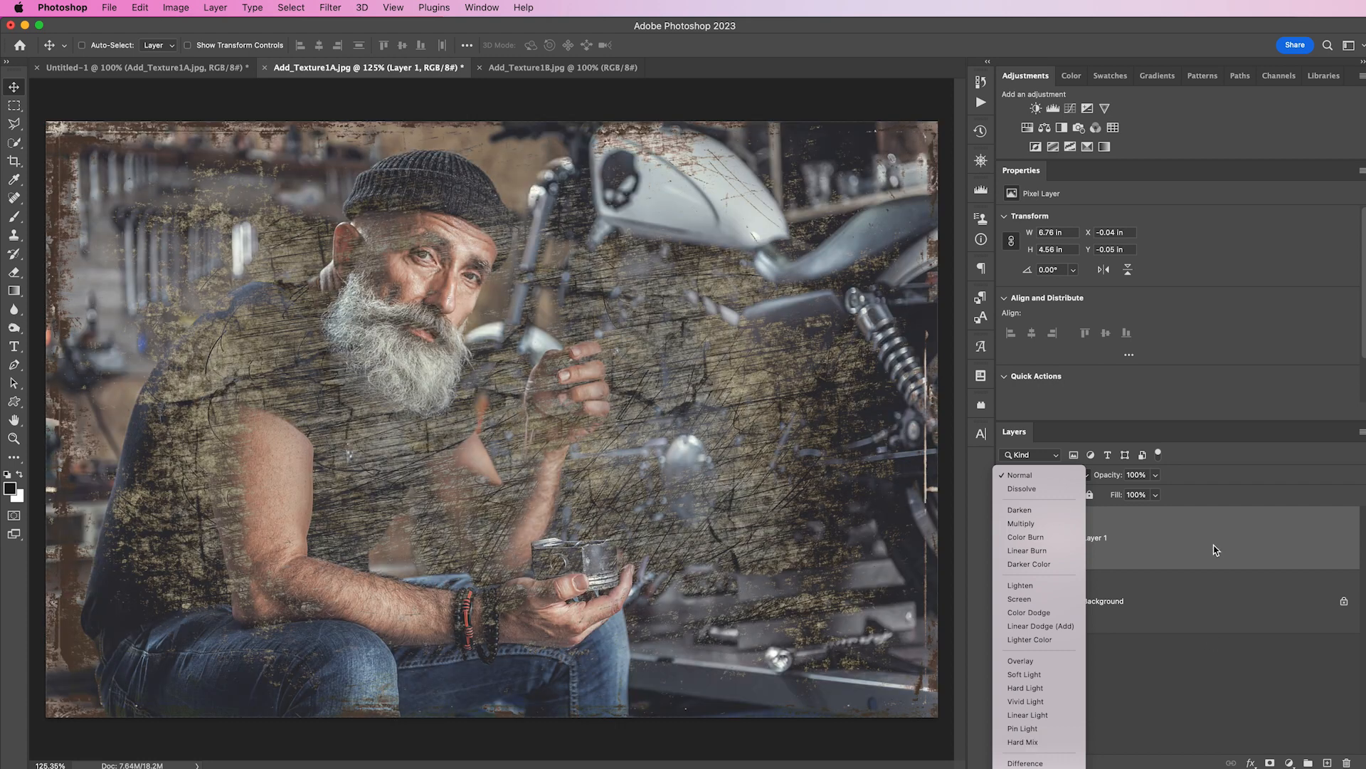
{"action": "left_click", "coordinate": [1214, 546]}
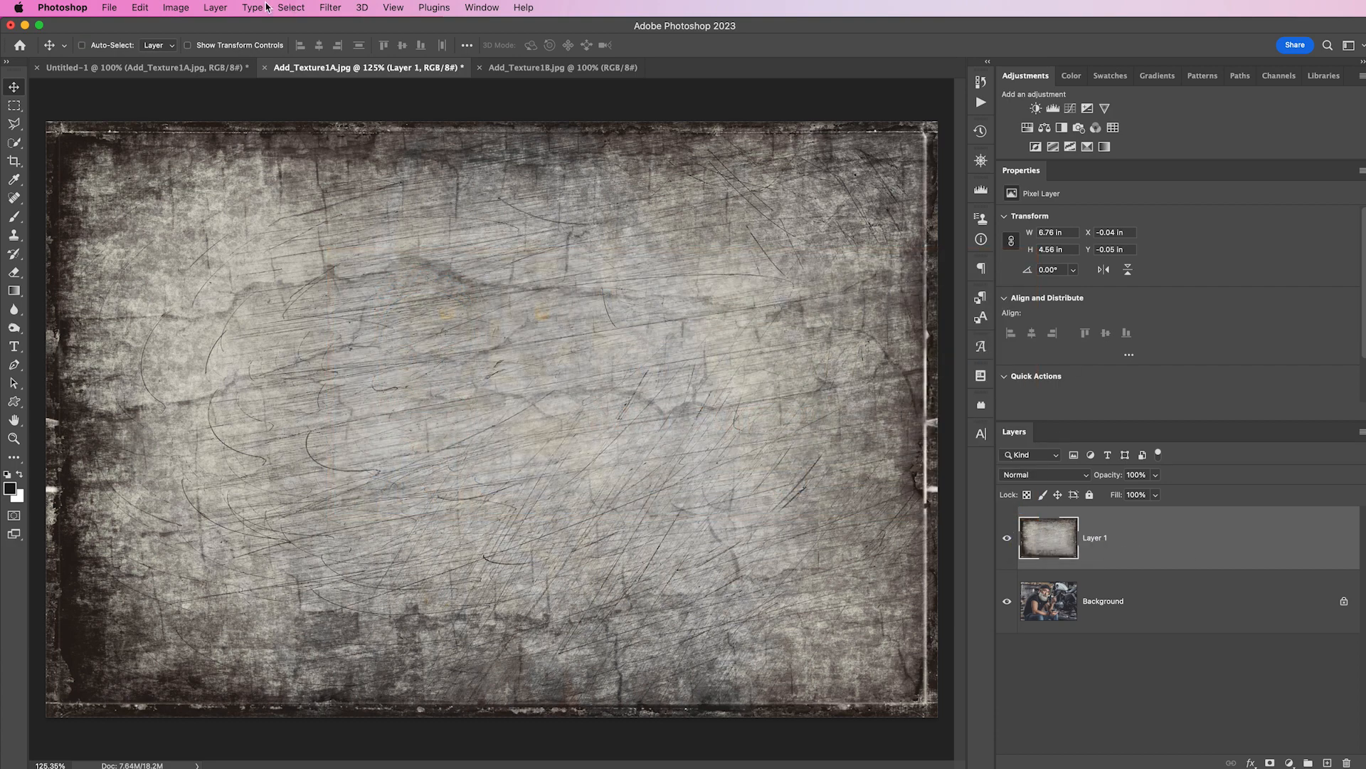
Invert the texture layer's colors and set its blend mode to Soft Light.
{"action": "left_click", "coordinate": [176, 9]}
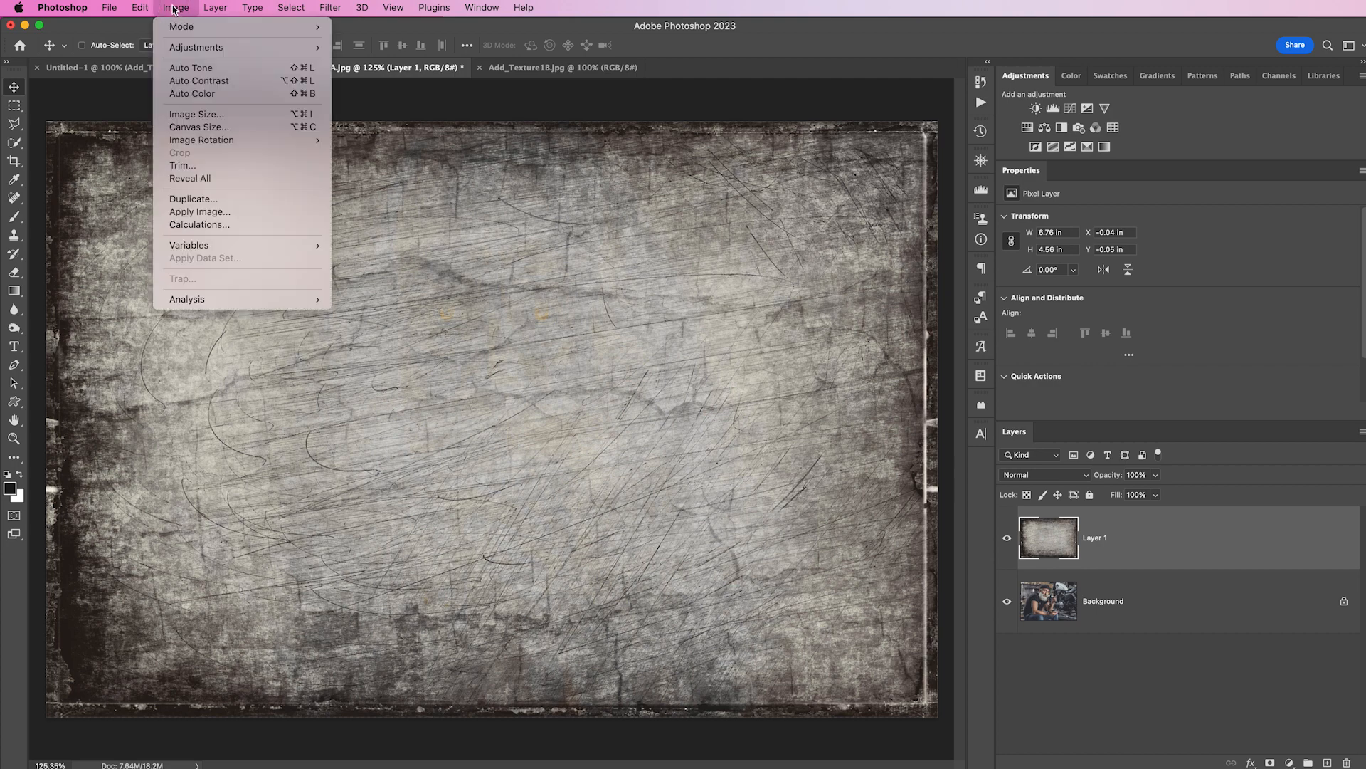
{"action": "mouse_move", "coordinate": [198, 51]}
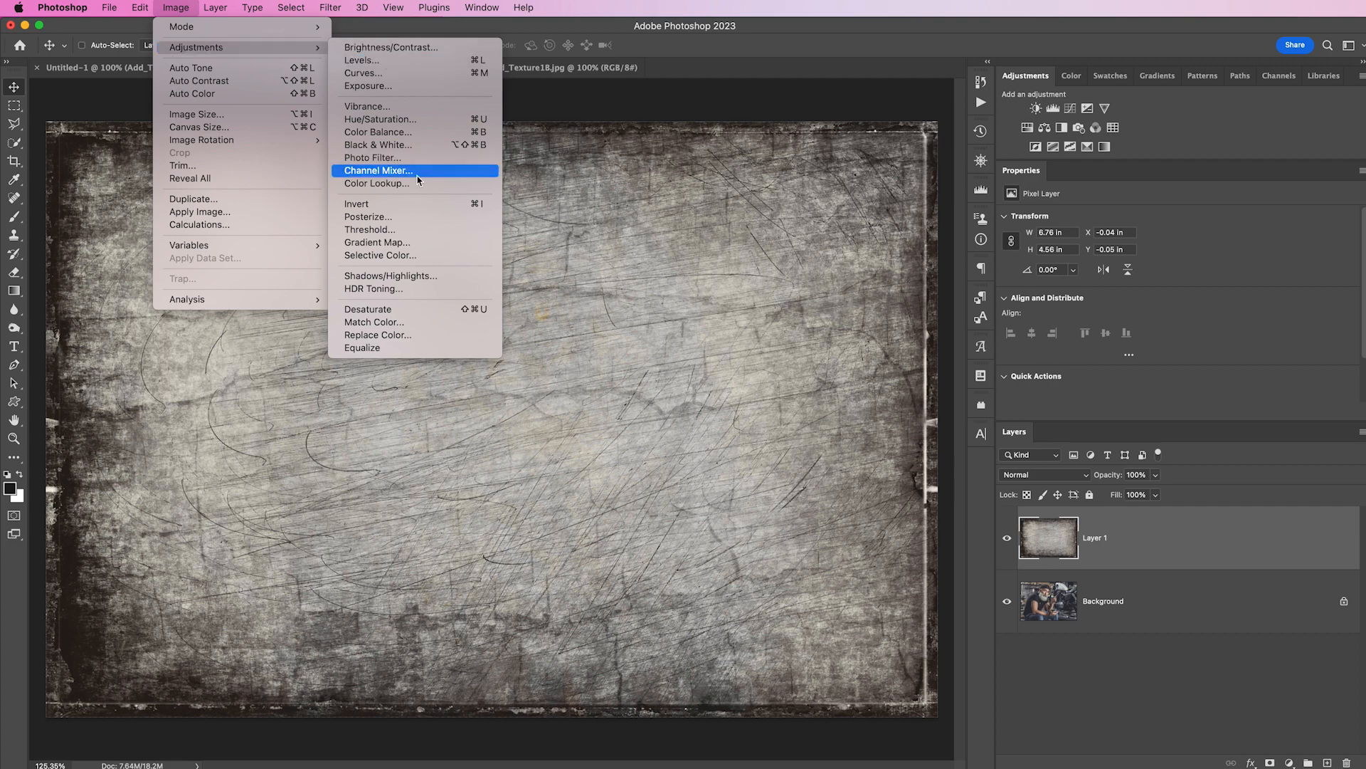
{"action": "left_click", "coordinate": [440, 208]}
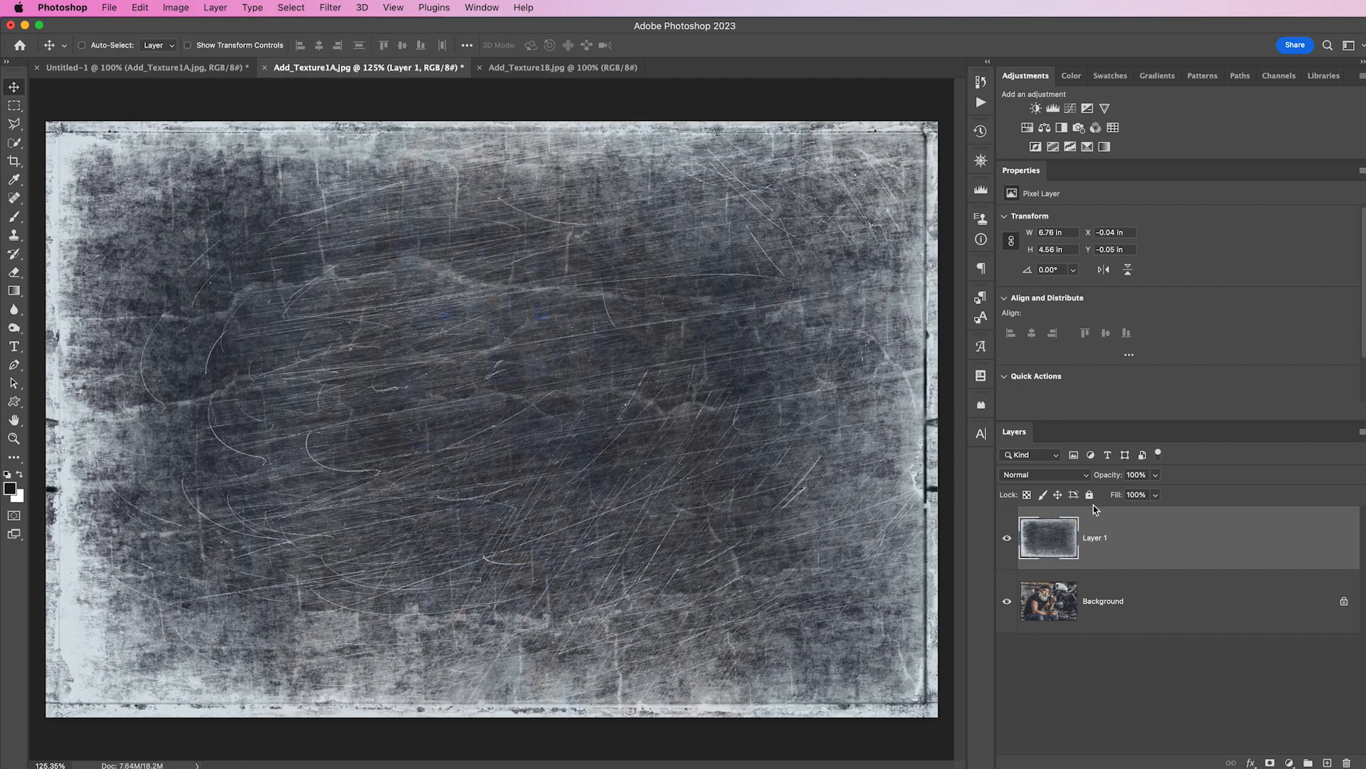
{"action": "left_click", "coordinate": [1052, 475]}
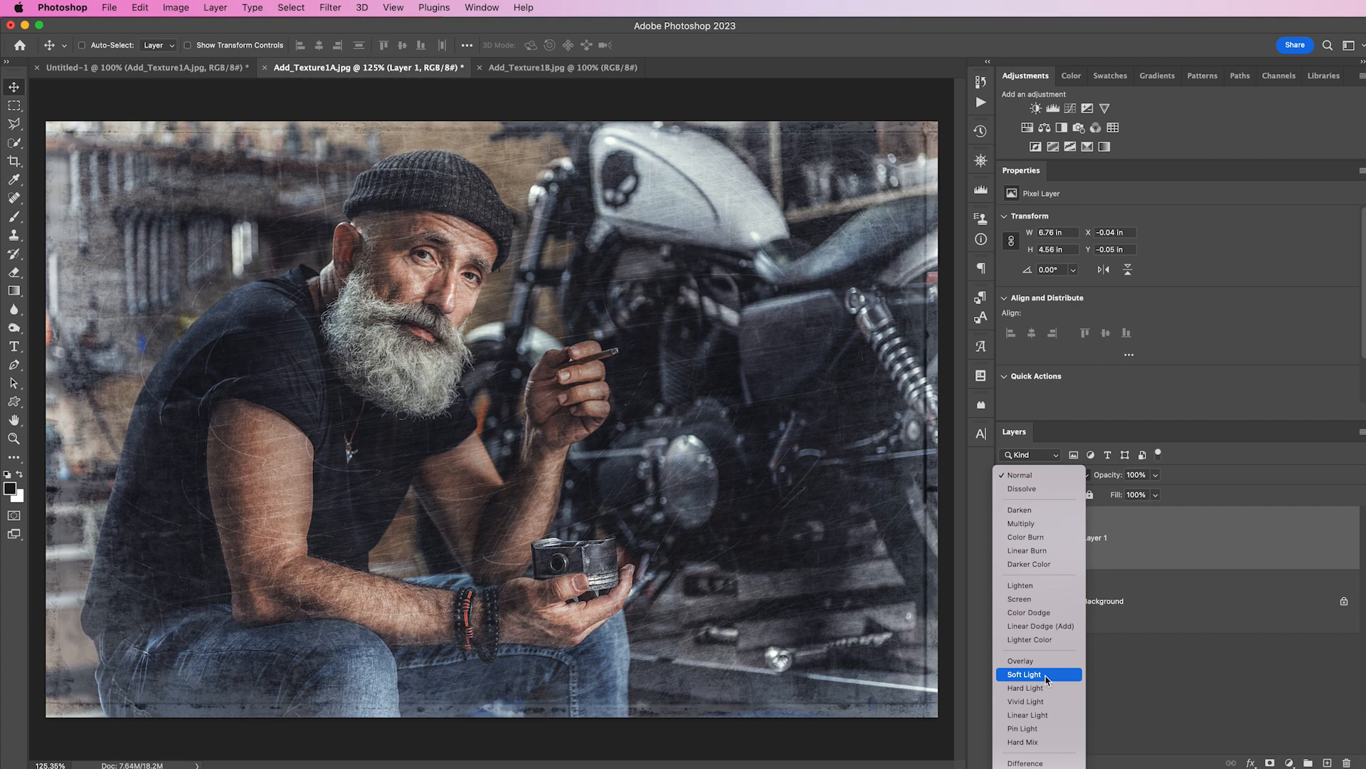
{"action": "left_click", "coordinate": [1046, 678]}
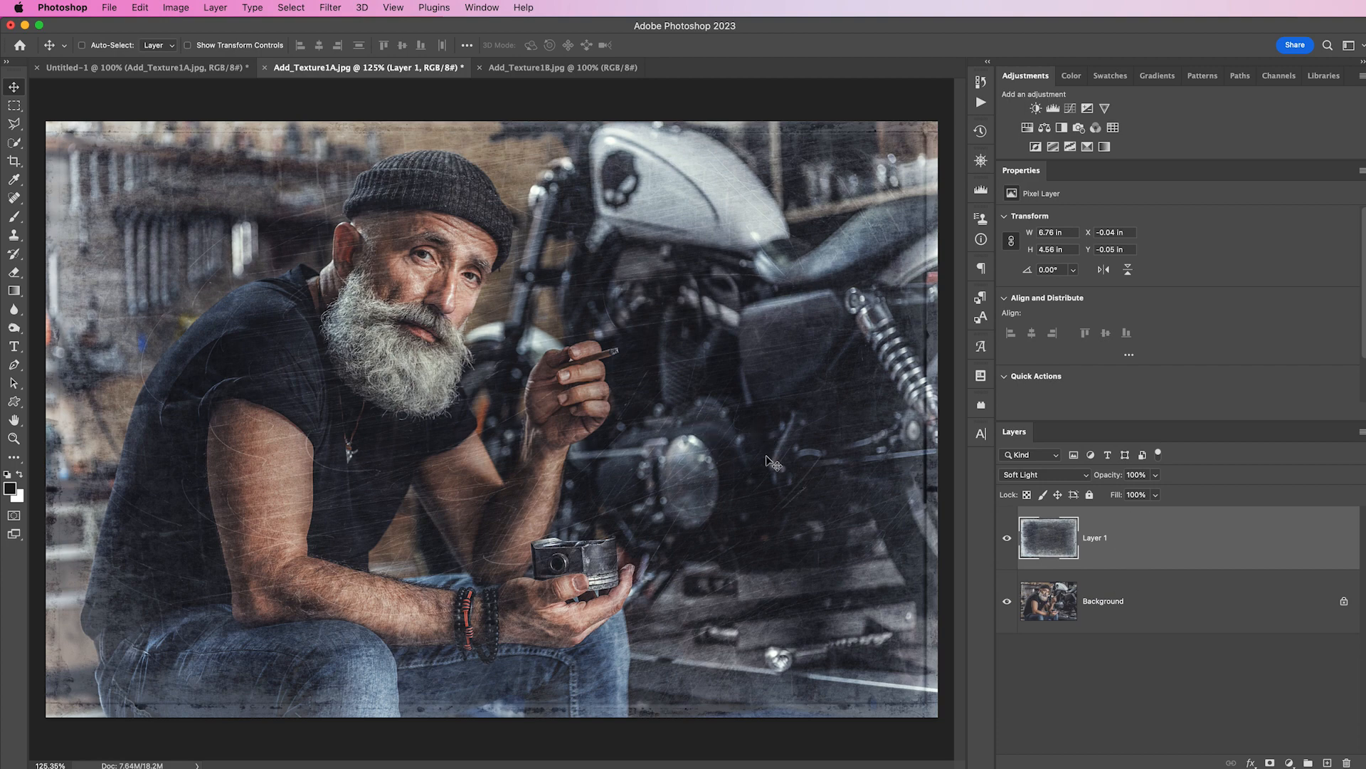
Save the image as the Photoshop file Add_Texture1A.psd with layers kept and the sRGB IEC61966-2.1 color profile embedded.
{"action": "left_click", "coordinate": [109, 7]}
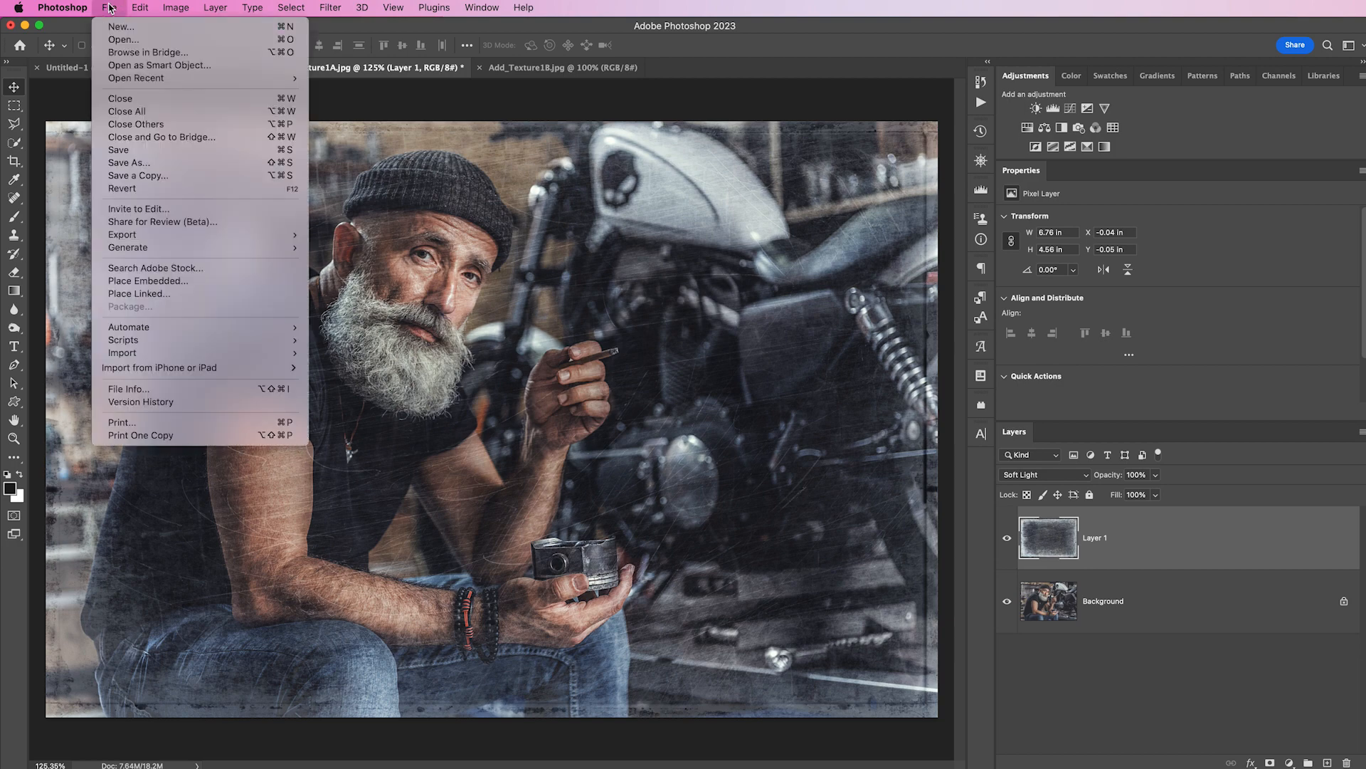
{"action": "left_click", "coordinate": [145, 163]}
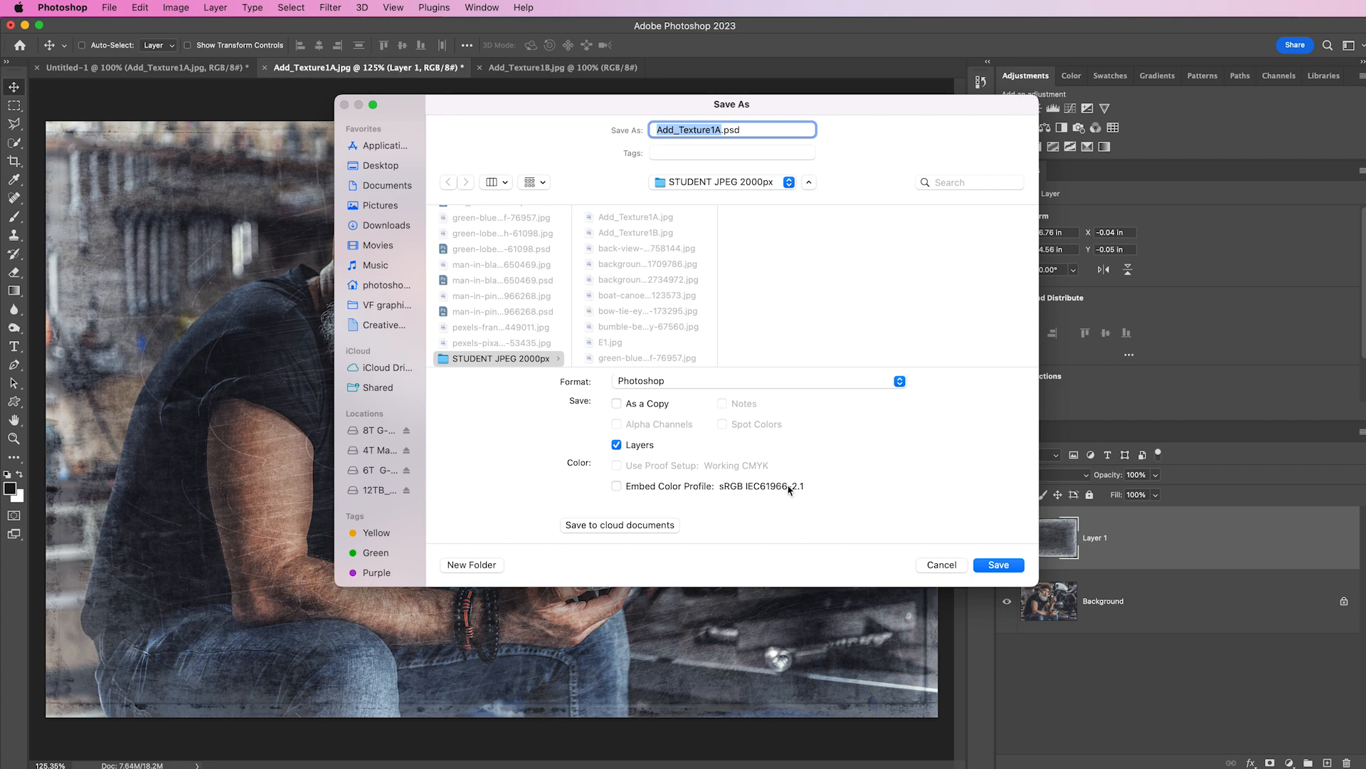
{"action": "left_click", "coordinate": [624, 487]}
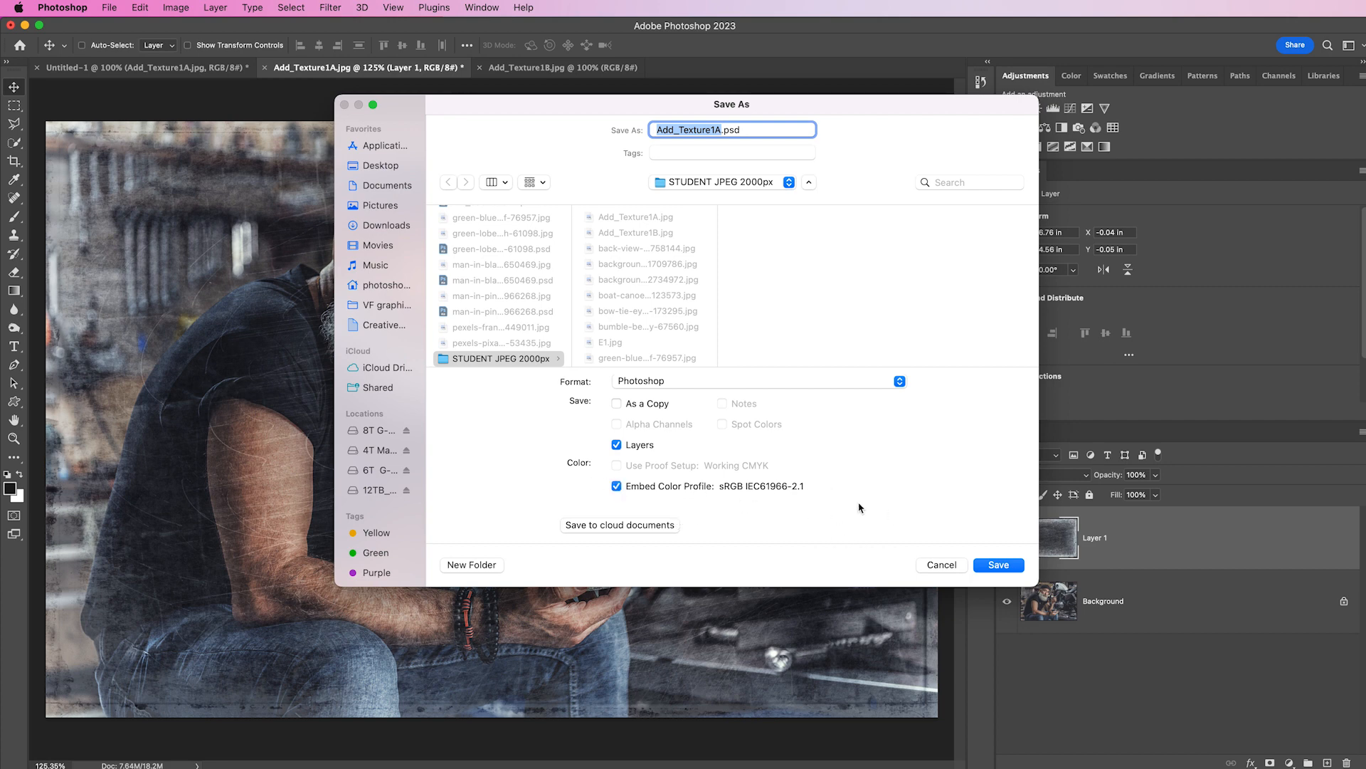